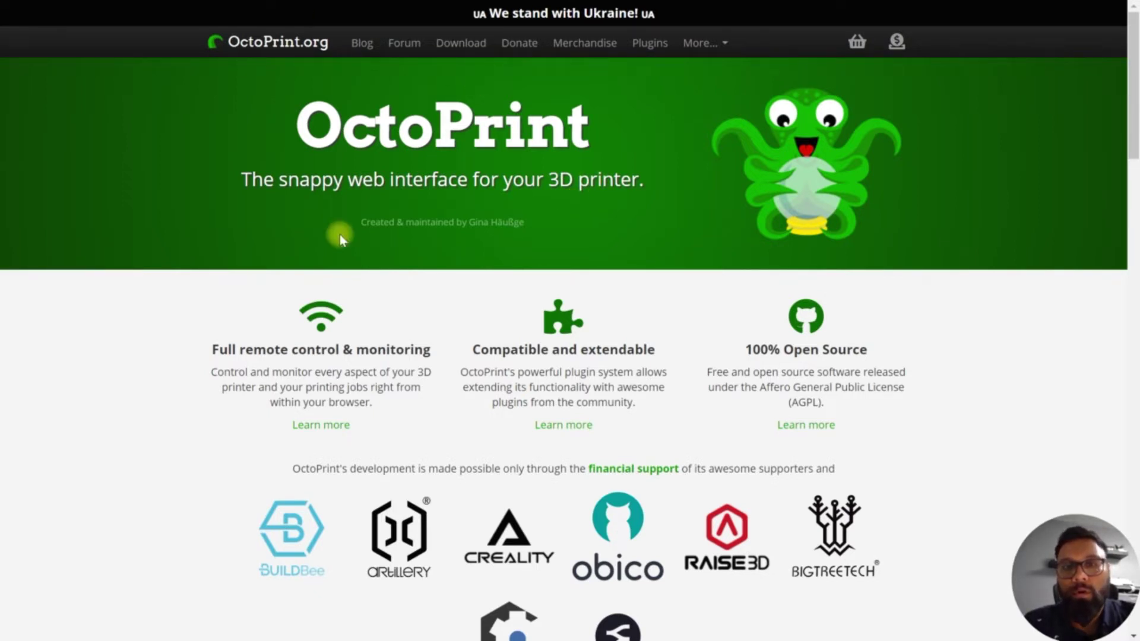
Step: Open OctoPrint.org's Download page and find the 'Installing OctoPi using the Raspberry Pi Imager' instructions
{"action": "scroll", "coordinate": [340, 234], "scroll_direction": "down", "scroll_amount": 5}
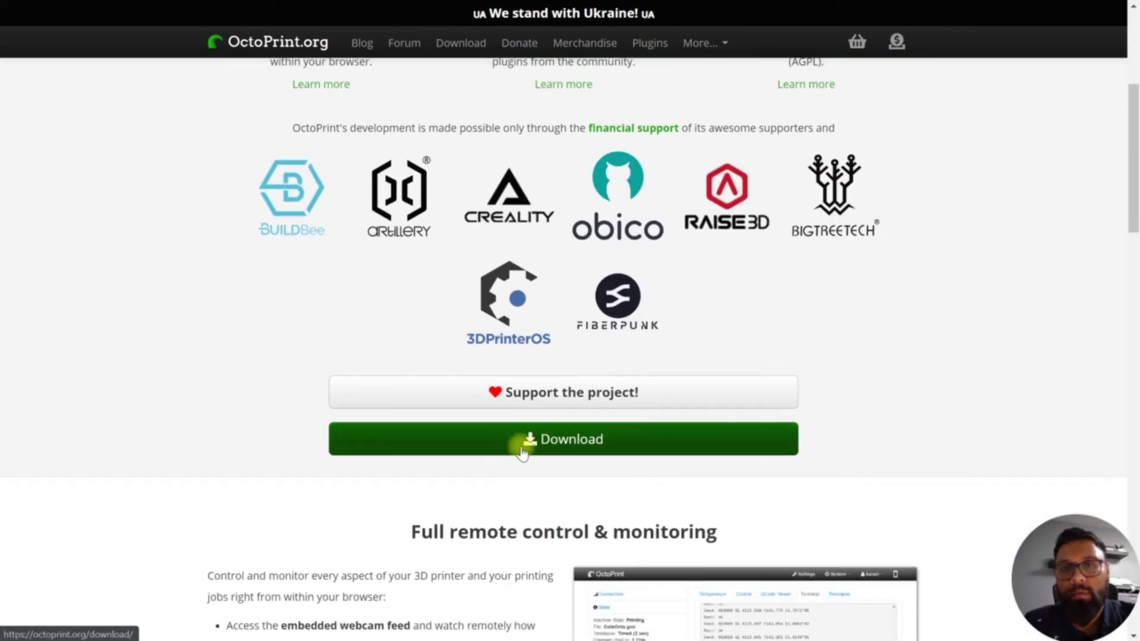
{"action": "left_click", "coordinate": [567, 447]}
{"action": "scroll", "coordinate": [484, 236], "scroll_direction": "down", "scroll_amount": 3}
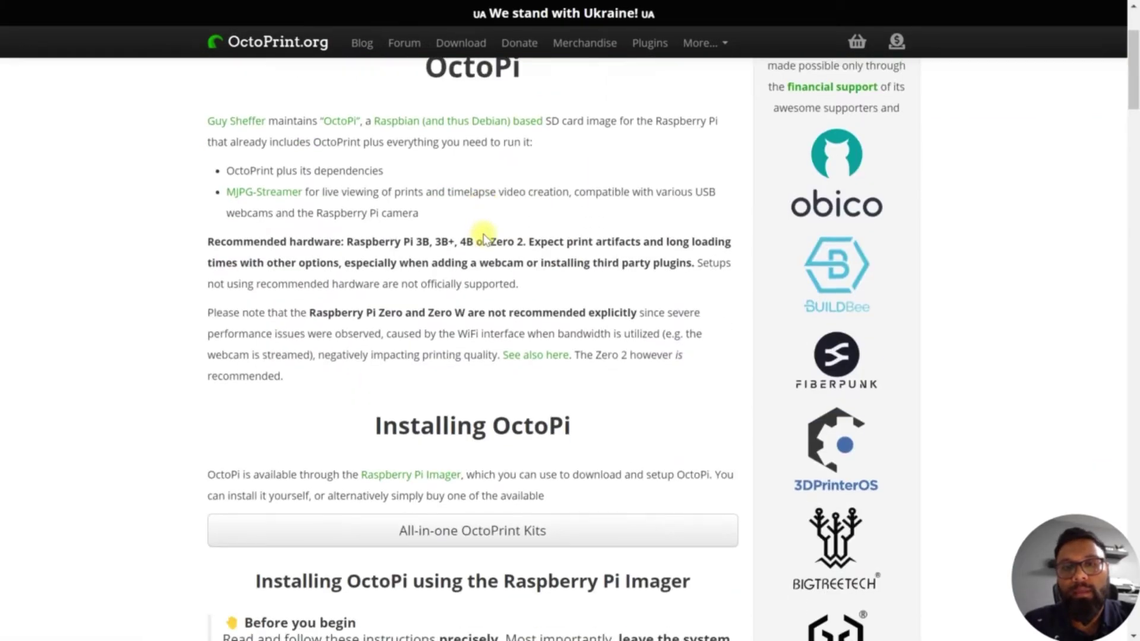
{"action": "scroll", "coordinate": [484, 237], "scroll_direction": "down", "scroll_amount": 5}
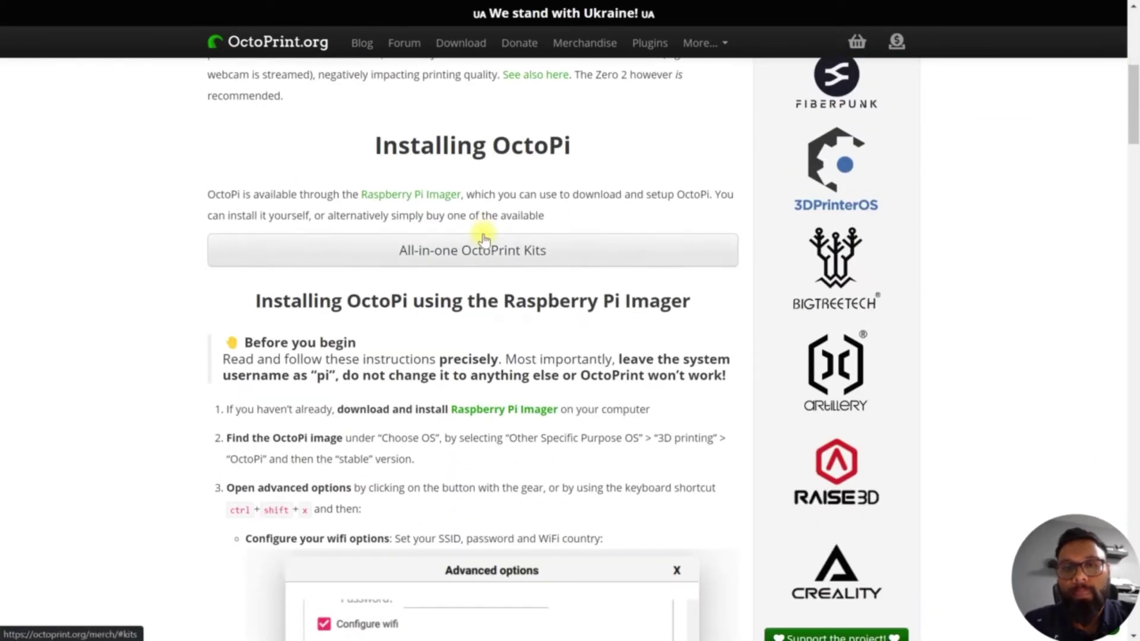
{"action": "scroll", "coordinate": [484, 237], "scroll_direction": "down", "scroll_amount": 1}
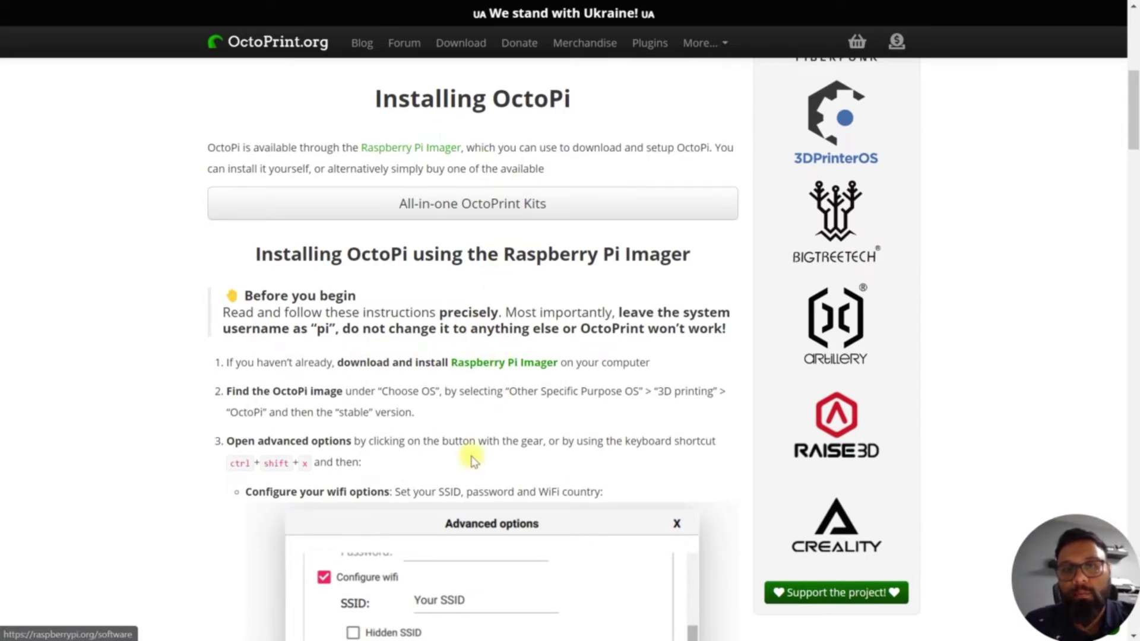
{"action": "scroll", "coordinate": [473, 460], "scroll_direction": "down", "scroll_amount": 4}
{"action": "scroll", "coordinate": [473, 461], "scroll_direction": "down", "scroll_amount": 1}
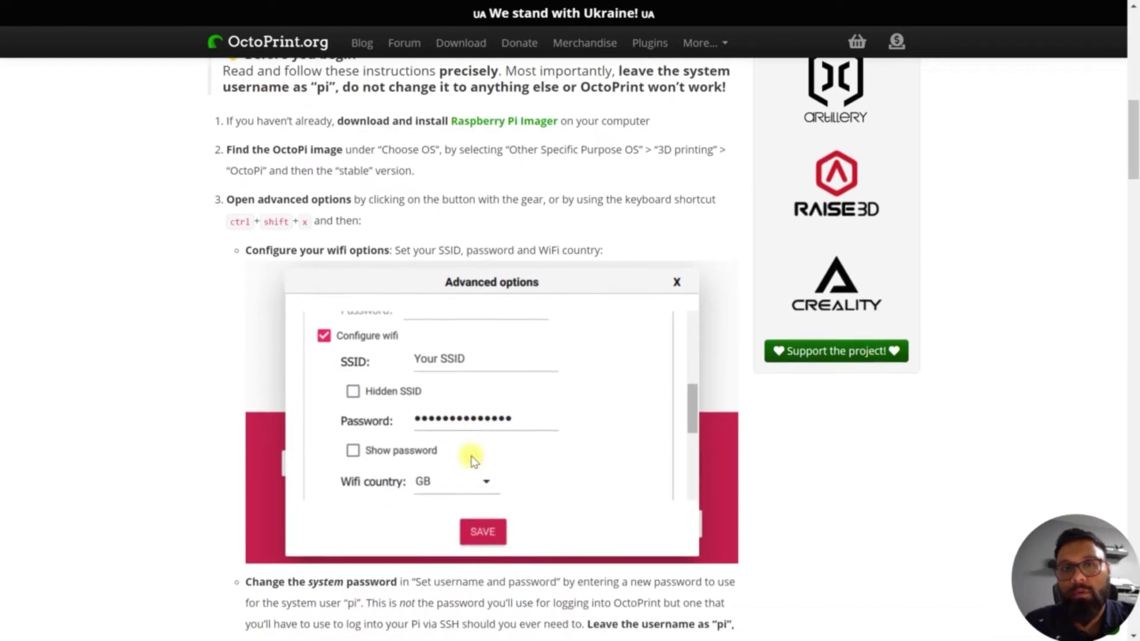
{"action": "scroll", "coordinate": [534, 230], "scroll_direction": "up", "scroll_amount": 2}
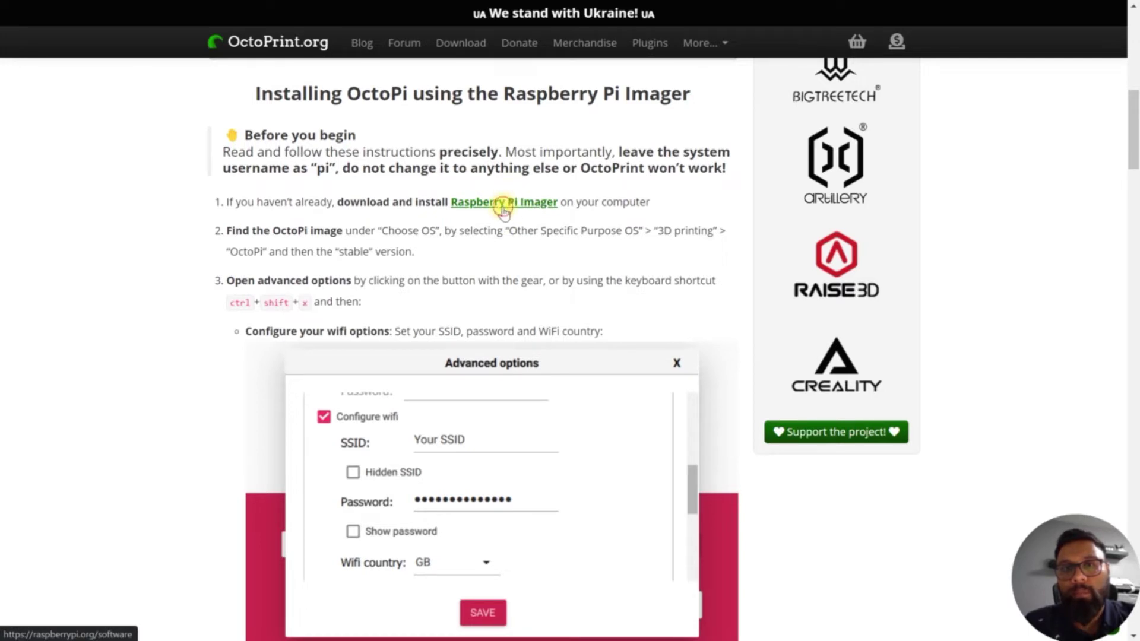
Step: Download Raspberry Pi Imager for Windows from its software page, cancelling the duplicate save
{"action": "left_click", "coordinate": [504, 208]}
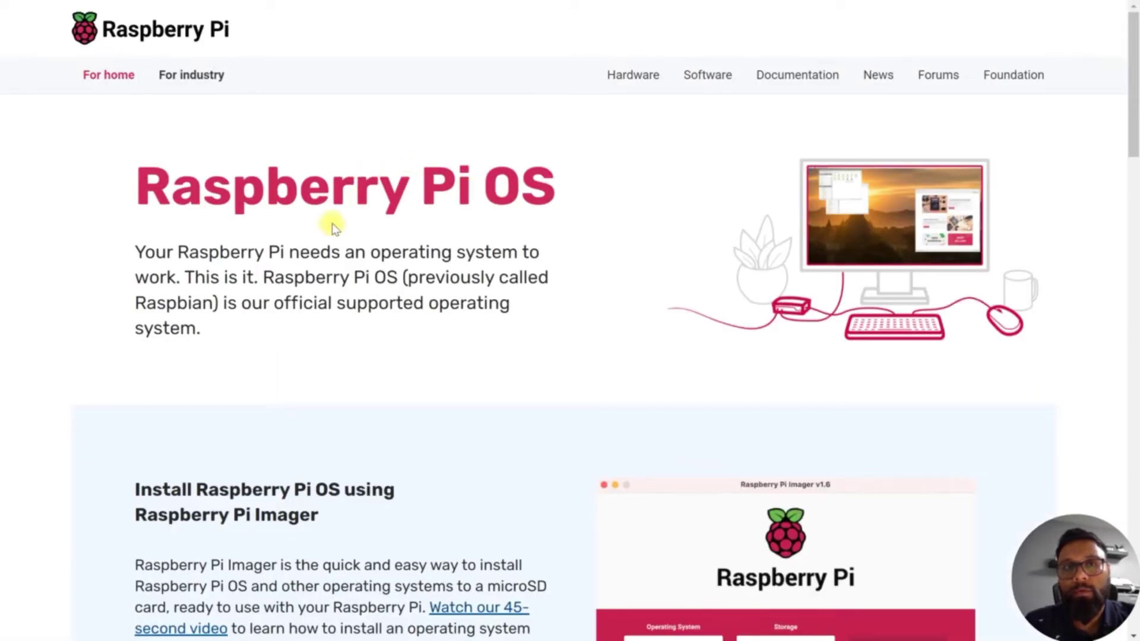
{"action": "scroll", "coordinate": [354, 212], "scroll_direction": "down", "scroll_amount": 8}
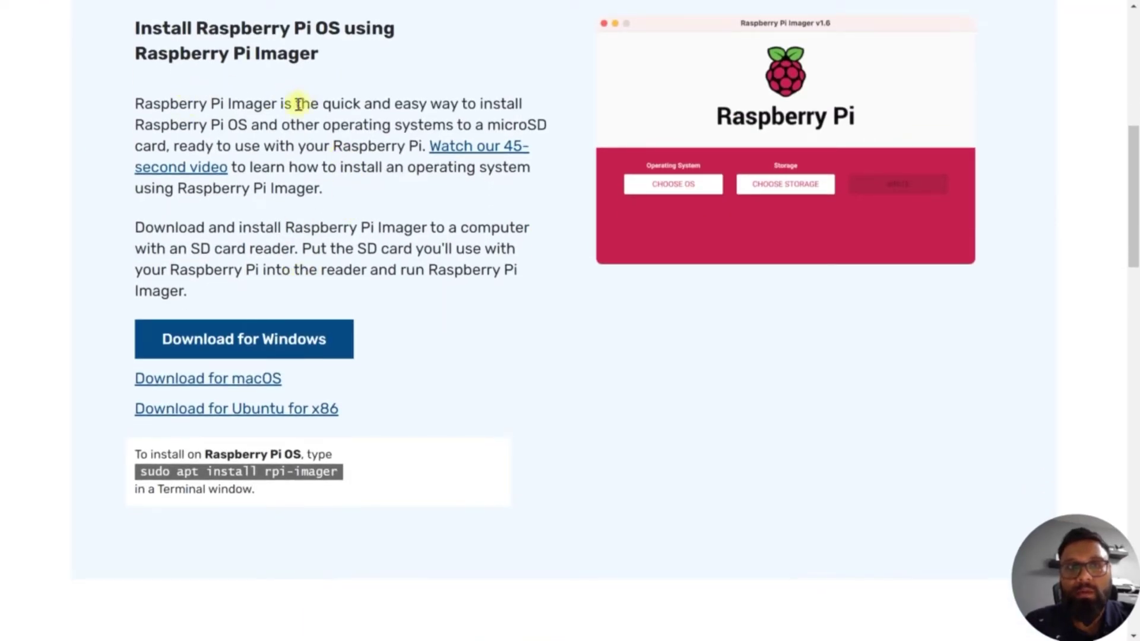
{"action": "left_click", "coordinate": [233, 343]}
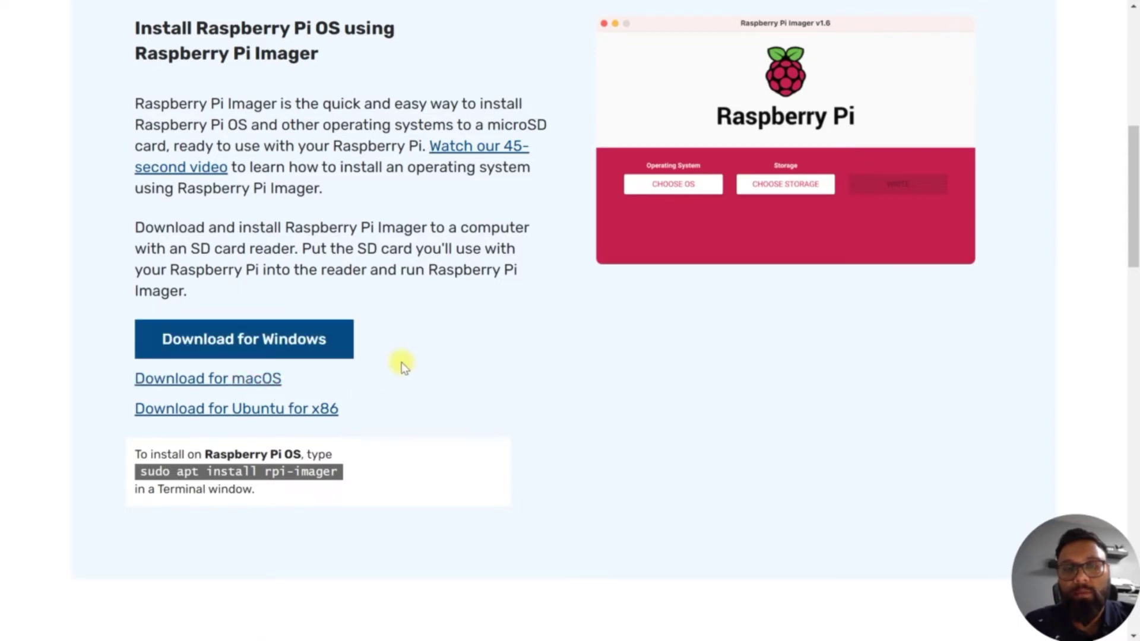
{"action": "left_click", "coordinate": [296, 335]}
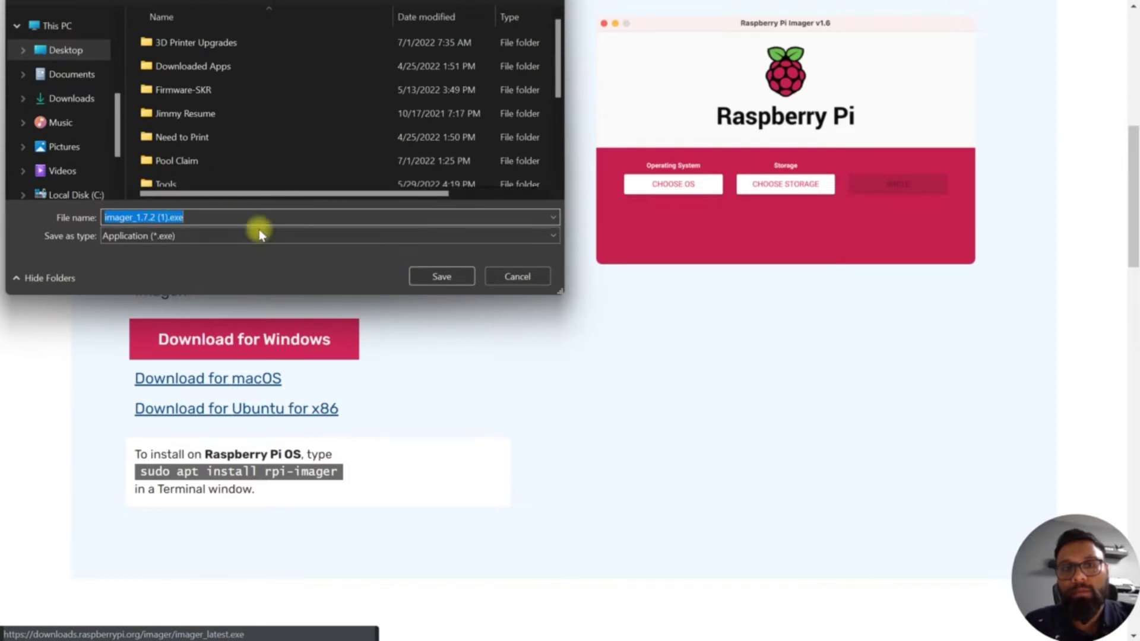
{"action": "left_click", "coordinate": [508, 275]}
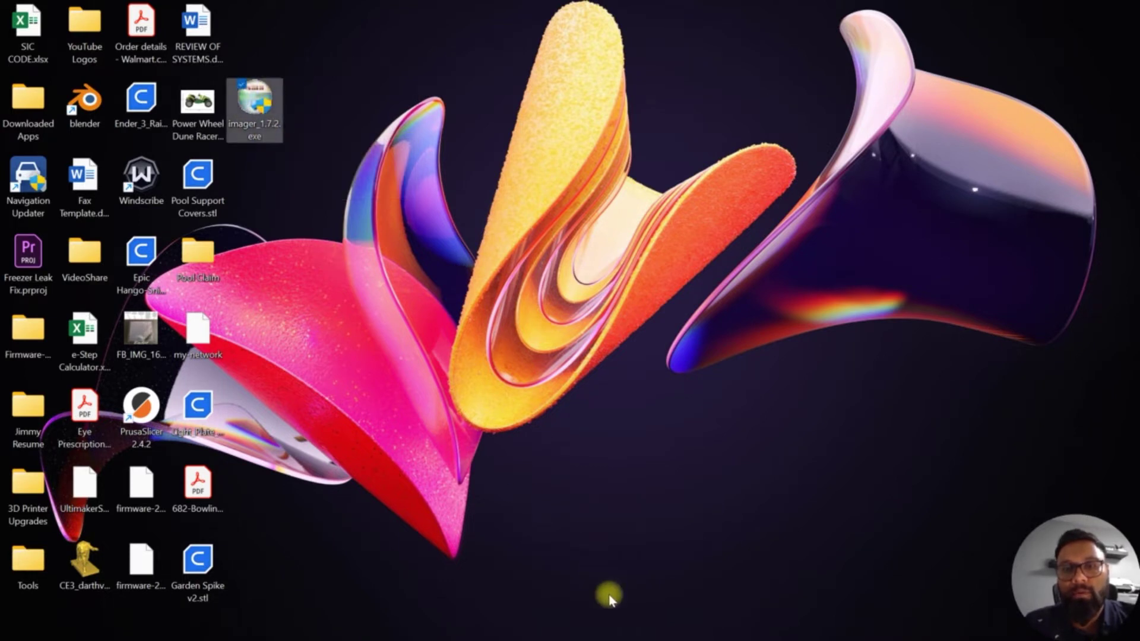
Step: Search Windows Start for 'rasp' to launch Raspberry Pi Imager v1.7.2
{"action": "mouse_move", "coordinate": [587, 637]}
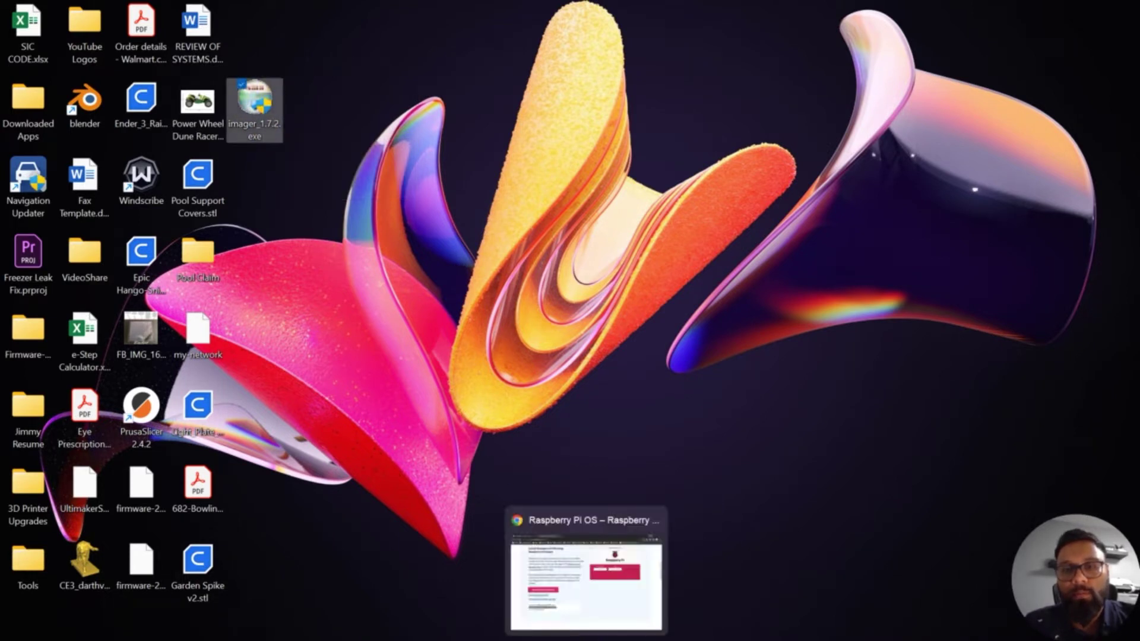
{"action": "key", "text": "super+s"}
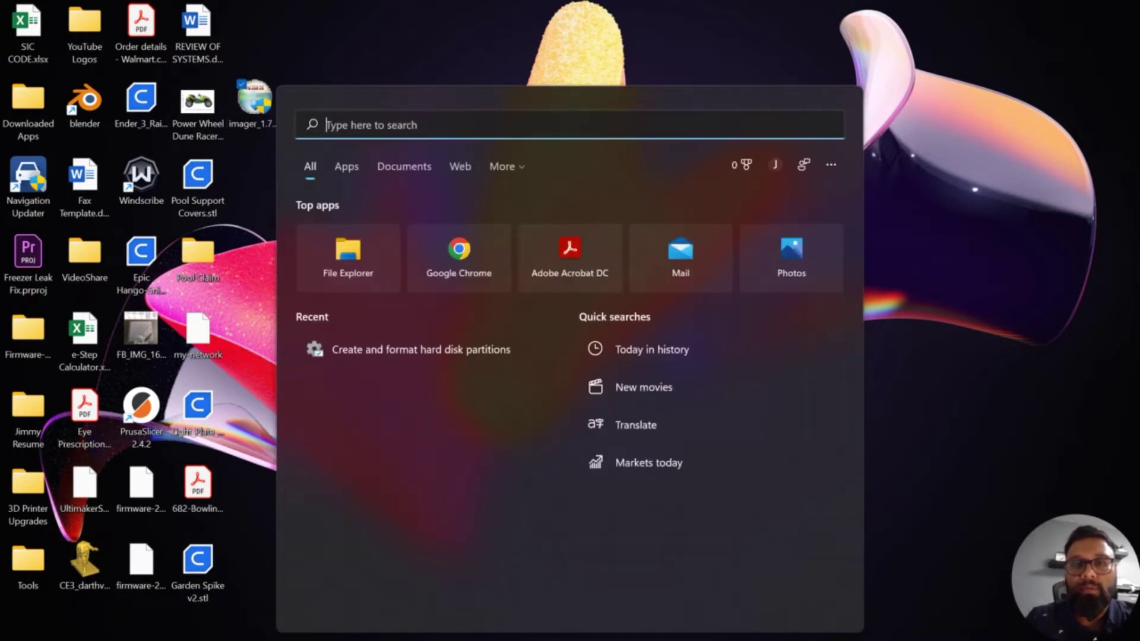
{"action": "type", "text": "rasp"}
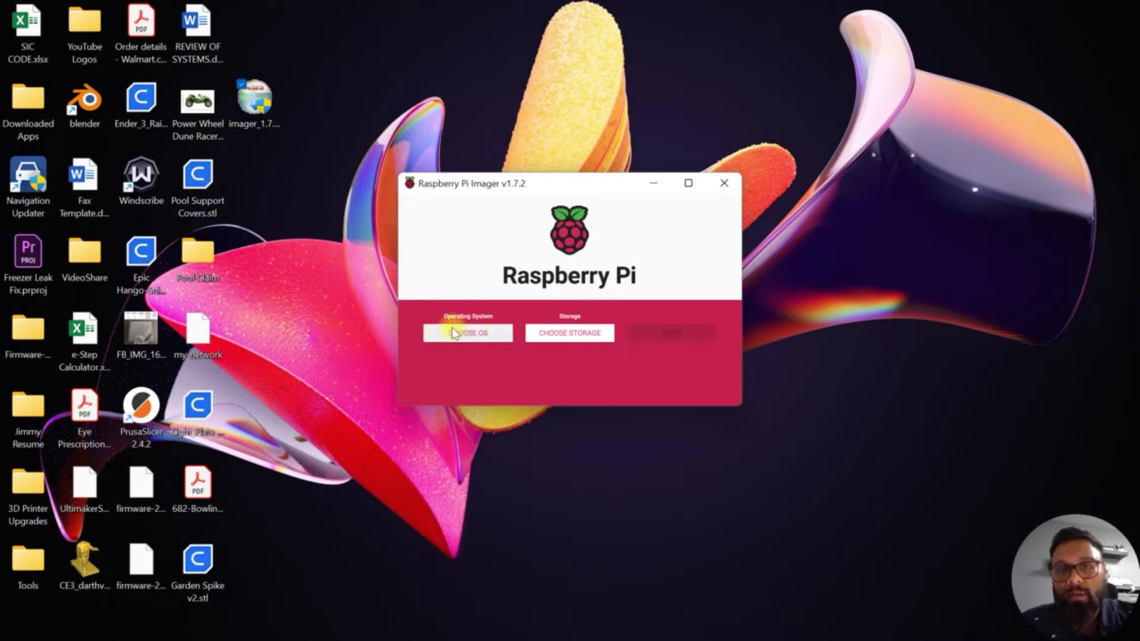
Step: Choose OctoPi (stable) from Other specific-purpose OS > 3D printing, and the SDHC card as storage
{"action": "left_click", "coordinate": [474, 338]}
{"action": "scroll", "coordinate": [504, 338], "scroll_direction": "down", "scroll_amount": 5}
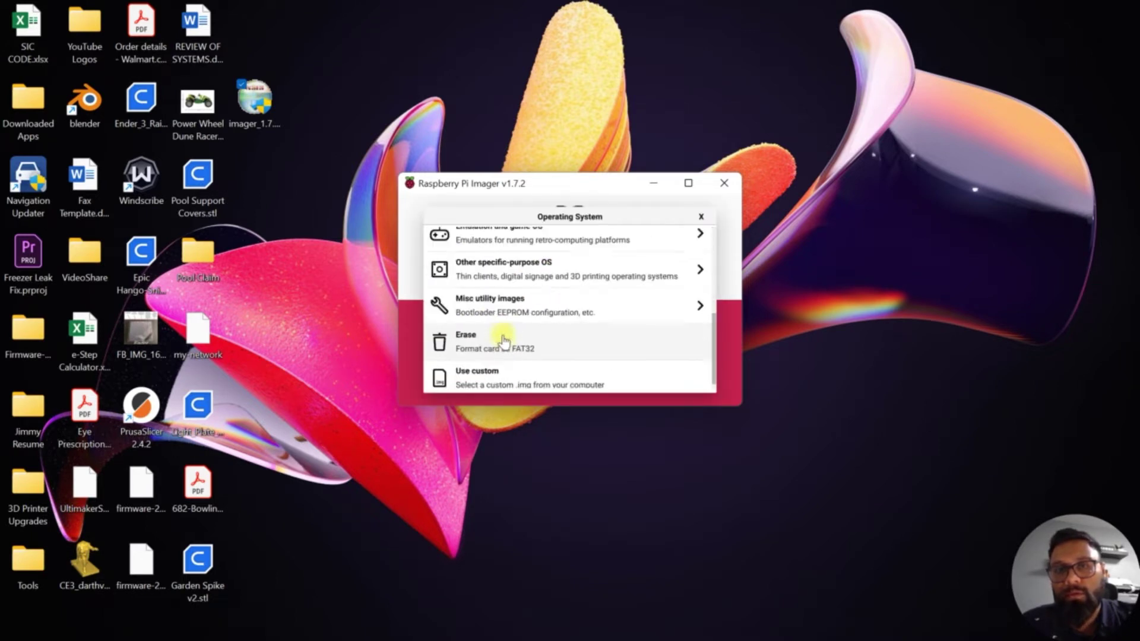
{"action": "left_click", "coordinate": [511, 266]}
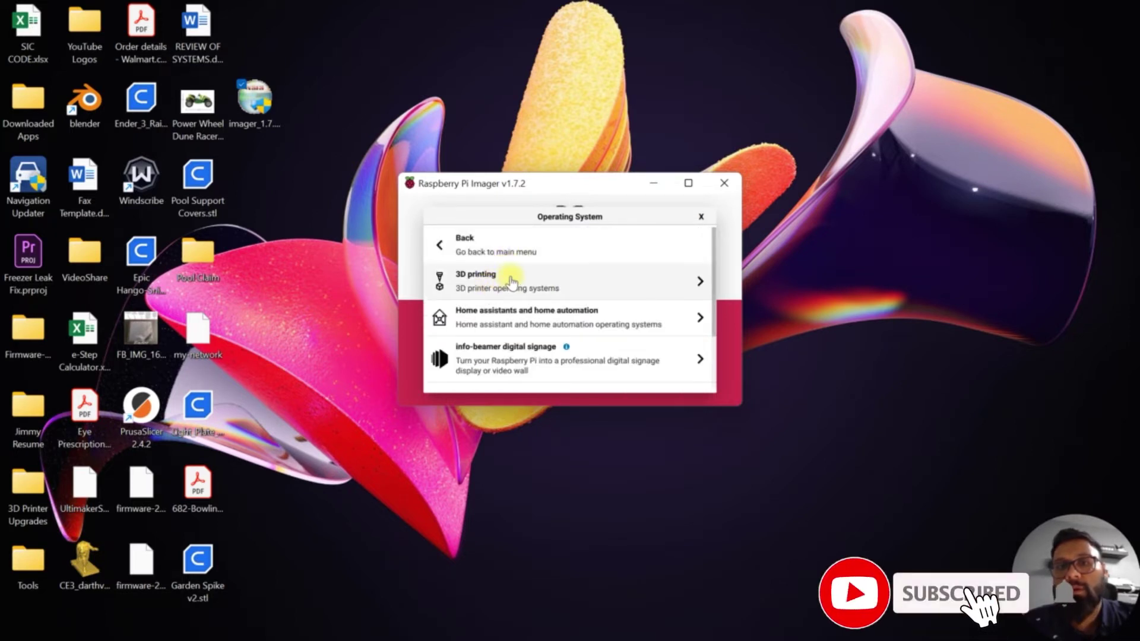
{"action": "left_click", "coordinate": [512, 280]}
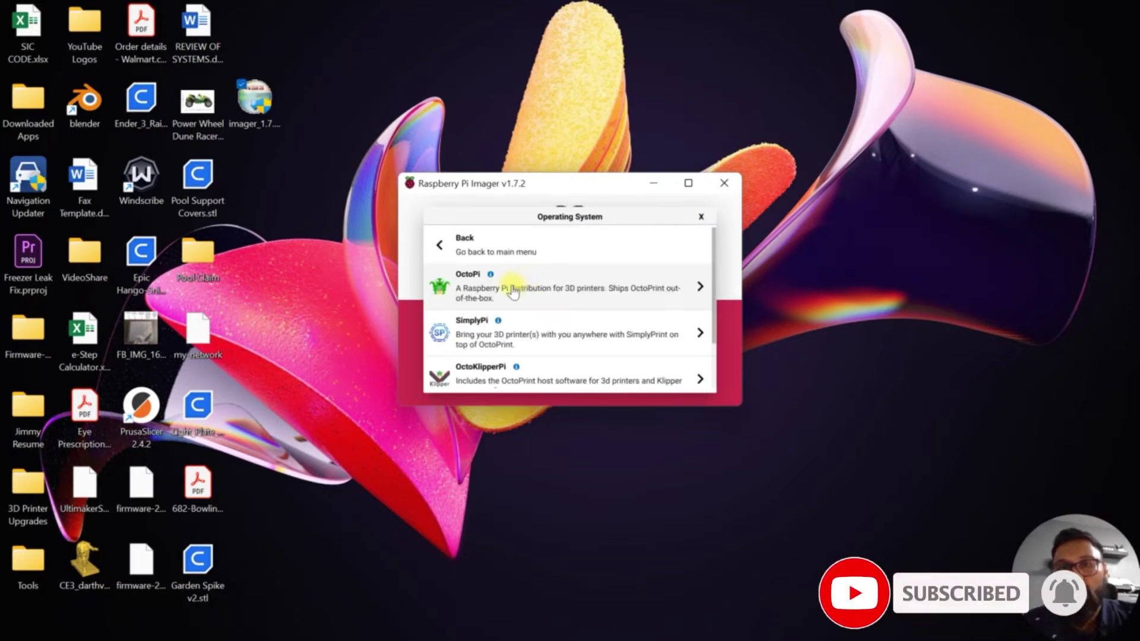
{"action": "left_click", "coordinate": [513, 292]}
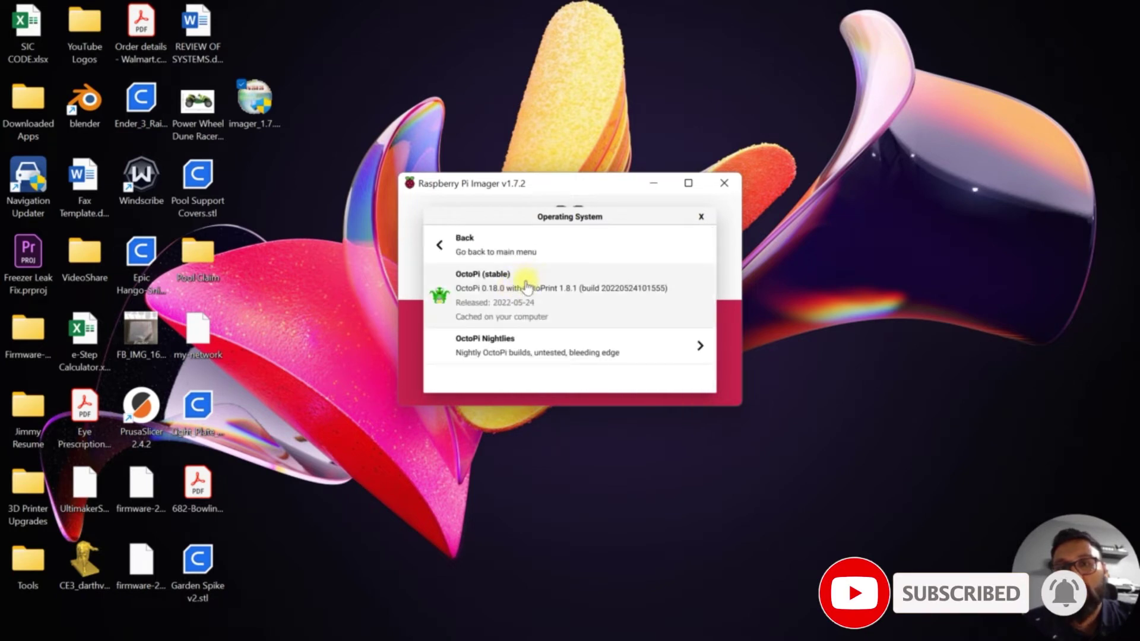
{"action": "left_click", "coordinate": [526, 286]}
{"action": "left_click", "coordinate": [558, 337]}
{"action": "left_click", "coordinate": [547, 255]}
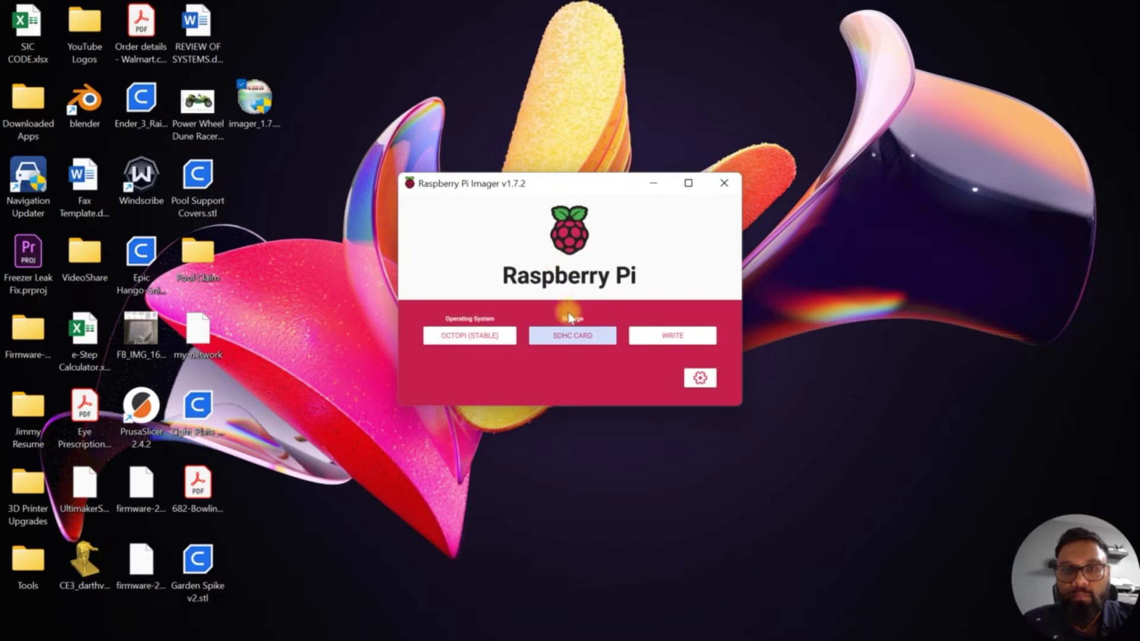
Step: In the Imager's advanced options, enable a custom hostname and enter the new name
{"action": "left_click", "coordinate": [701, 380]}
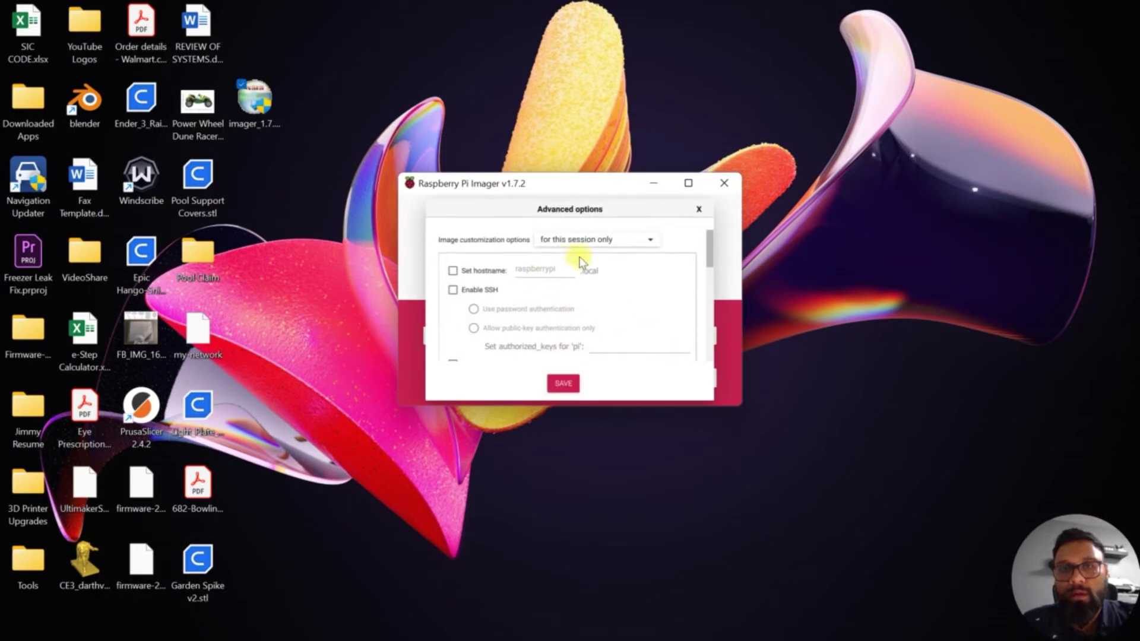
{"action": "left_click", "coordinate": [453, 271]}
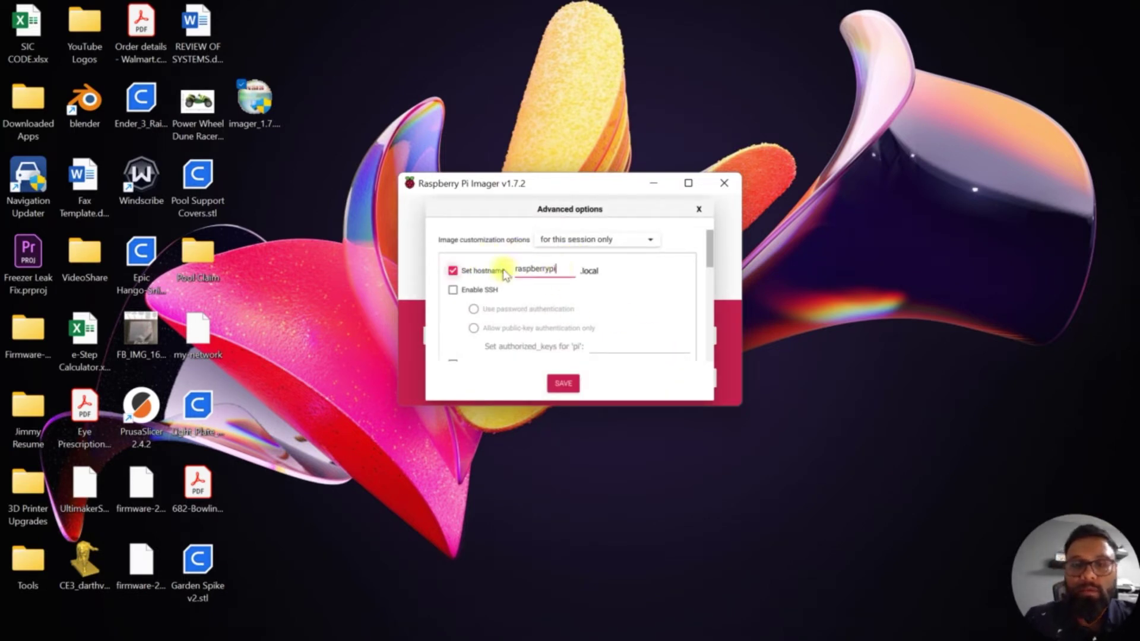
{"action": "key", "text": "ctrl+a"}
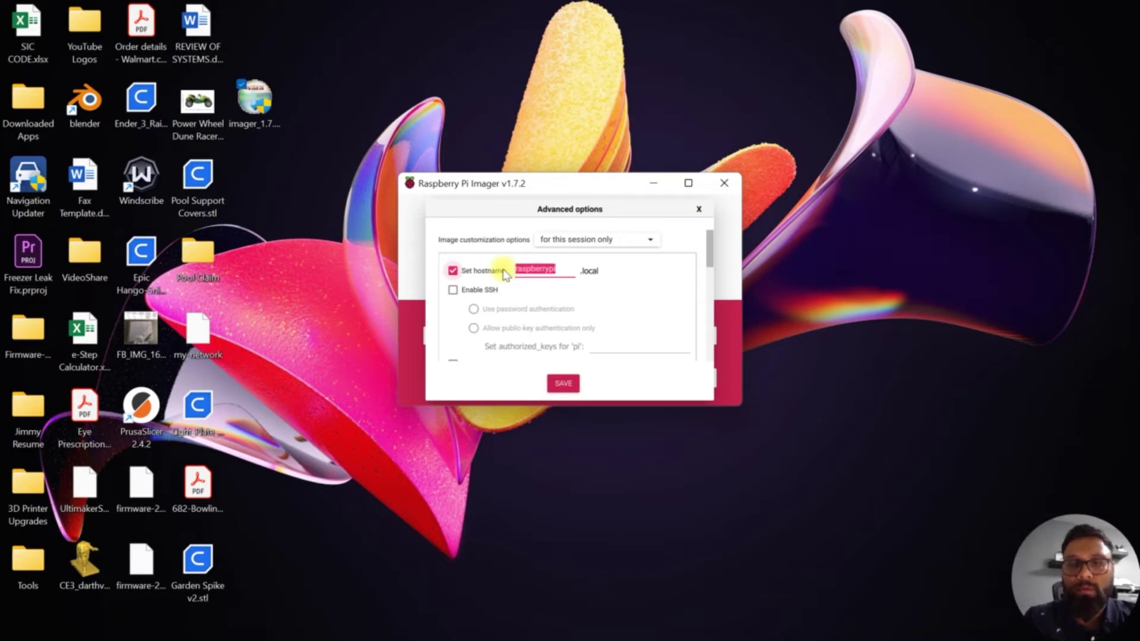
{"action": "type", "text": "jimmysdiy"}
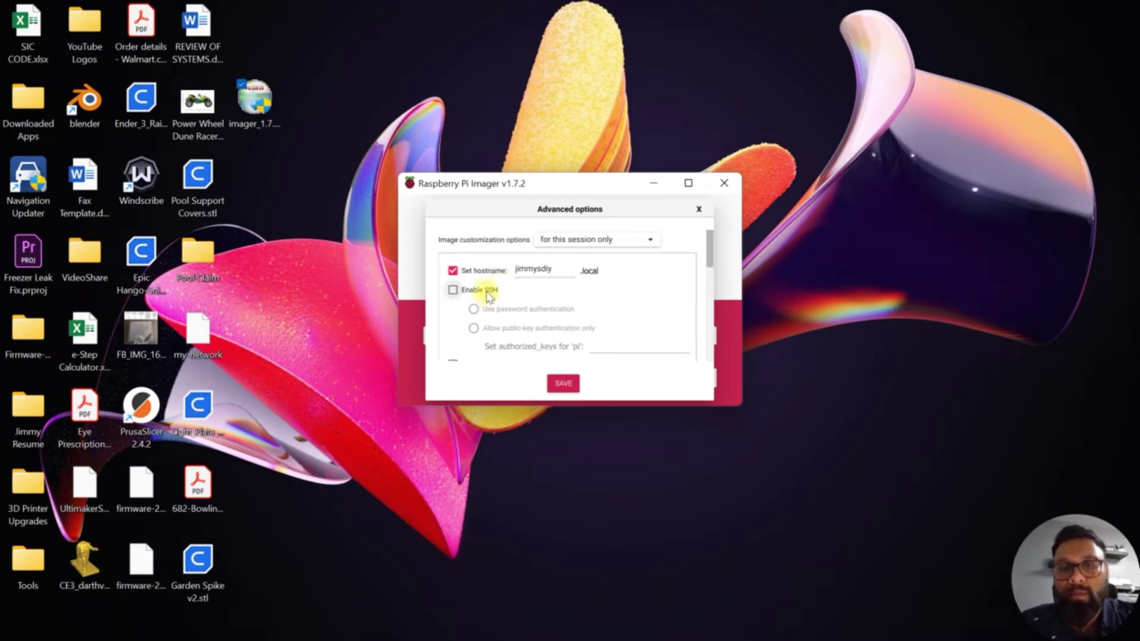
Step: Enable SSH with password authentication and enter the login password for user pi
{"action": "left_click", "coordinate": [487, 293]}
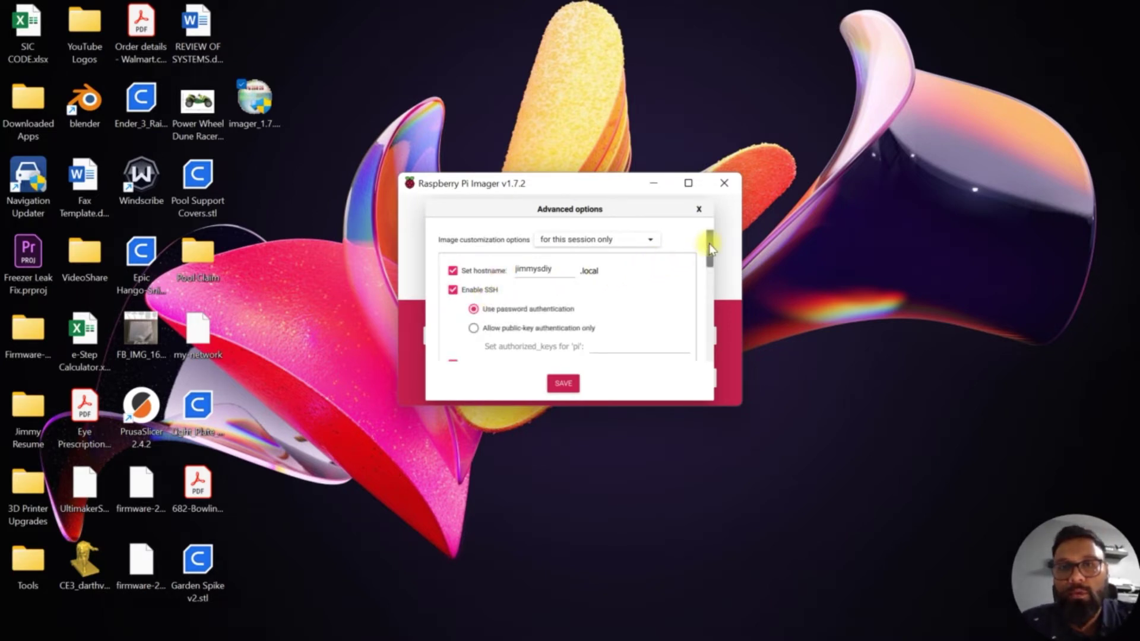
{"action": "left_click_drag", "start_coordinate": [709, 245], "coordinate": [708, 251]}
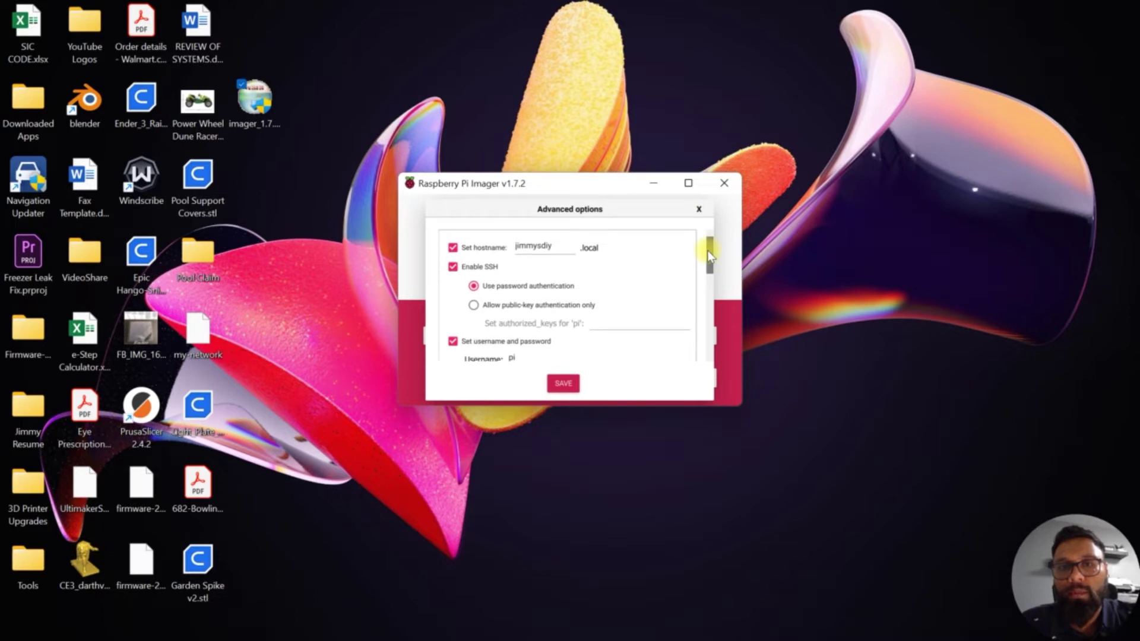
{"action": "left_click_drag", "start_coordinate": [709, 257], "coordinate": [708, 262]}
{"action": "left_click", "coordinate": [515, 324]}
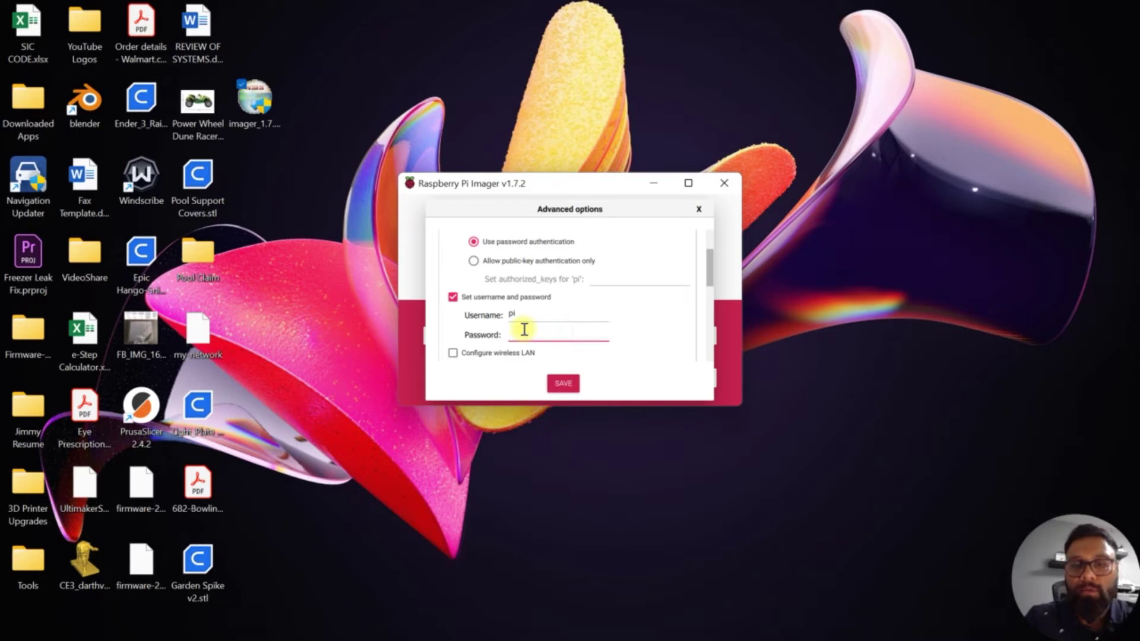
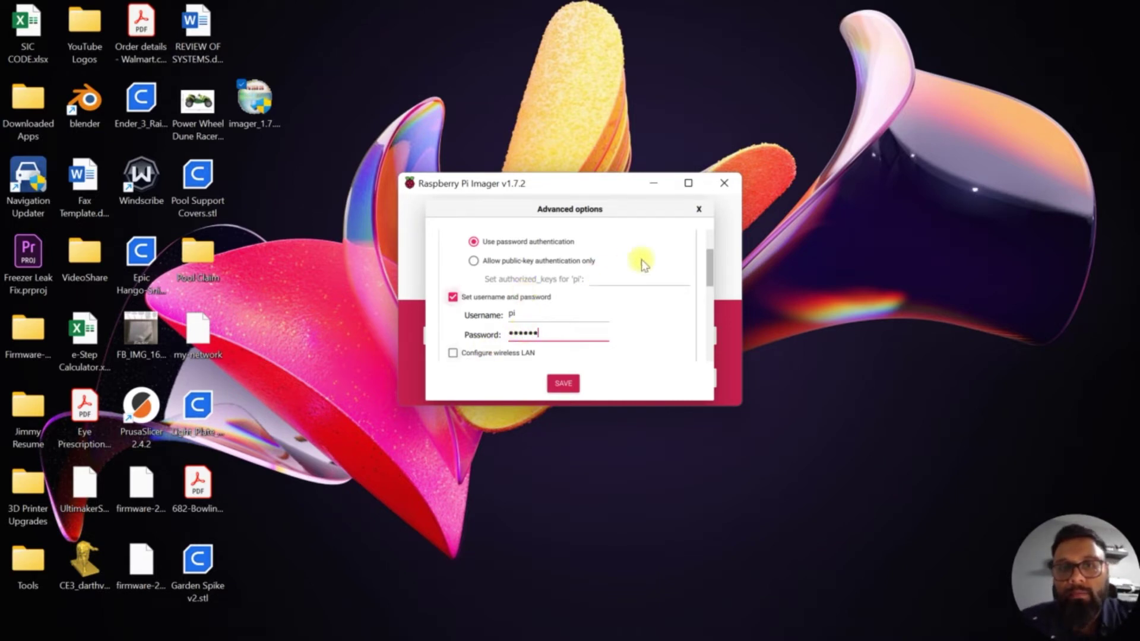
Step: Enable wireless LAN for SSID WLANMainExt_5G, enter its password, and set country to US
{"action": "left_click_drag", "start_coordinate": [707, 258], "coordinate": [711, 275]}
{"action": "scroll", "coordinate": [710, 274], "scroll_direction": "down", "scroll_amount": 1}
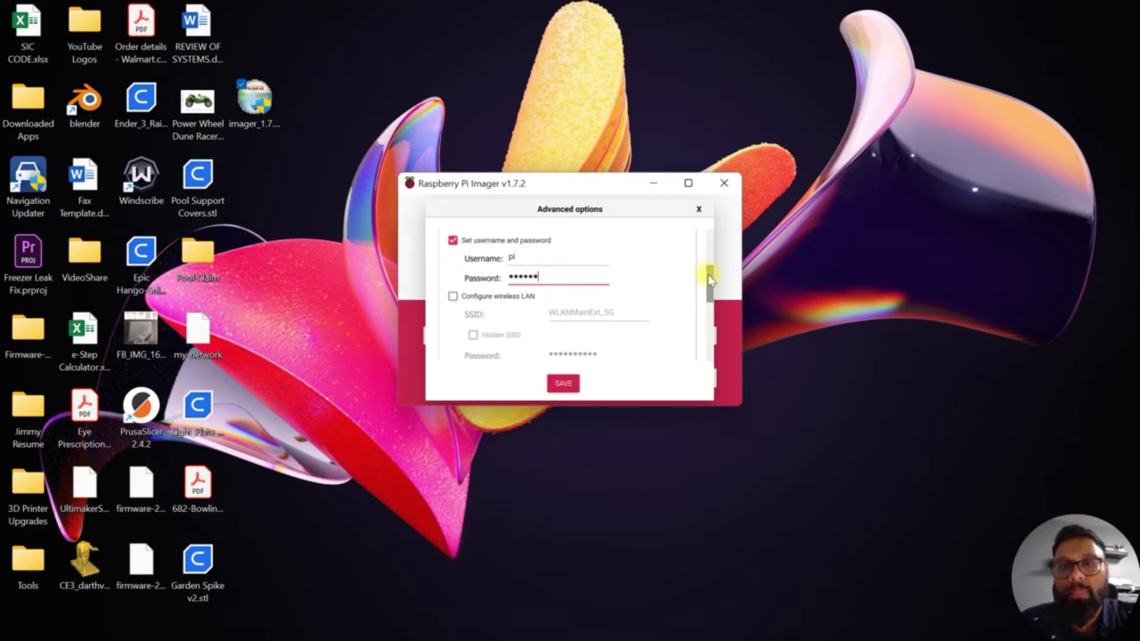
{"action": "left_click", "coordinate": [487, 295]}
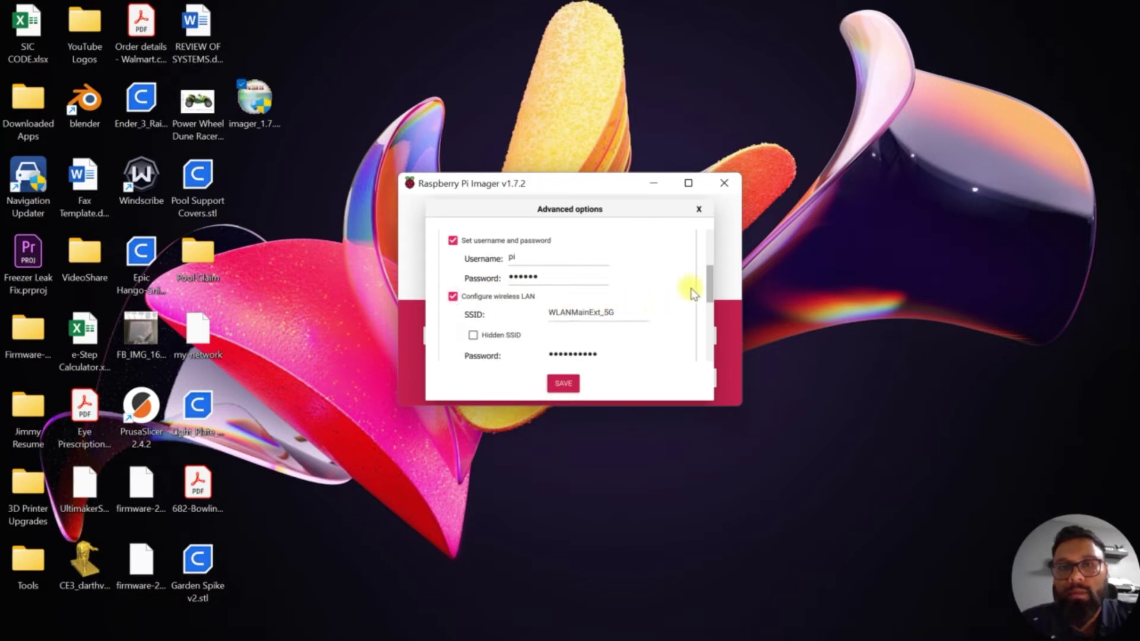
{"action": "left_click_drag", "start_coordinate": [712, 280], "coordinate": [713, 289]}
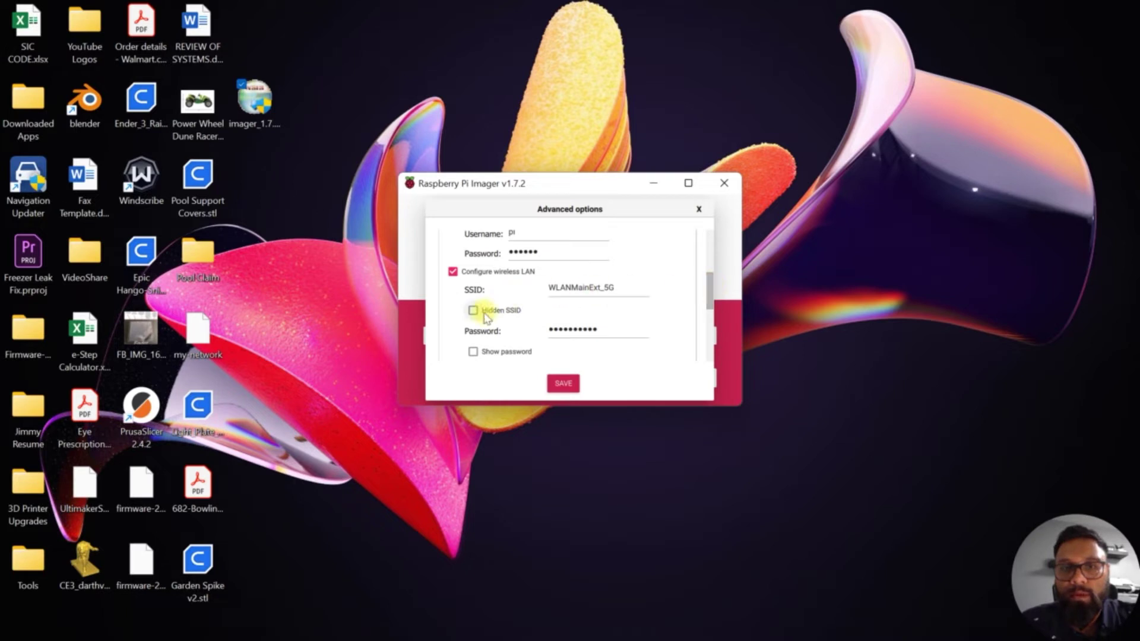
{"action": "left_click", "coordinate": [605, 326]}
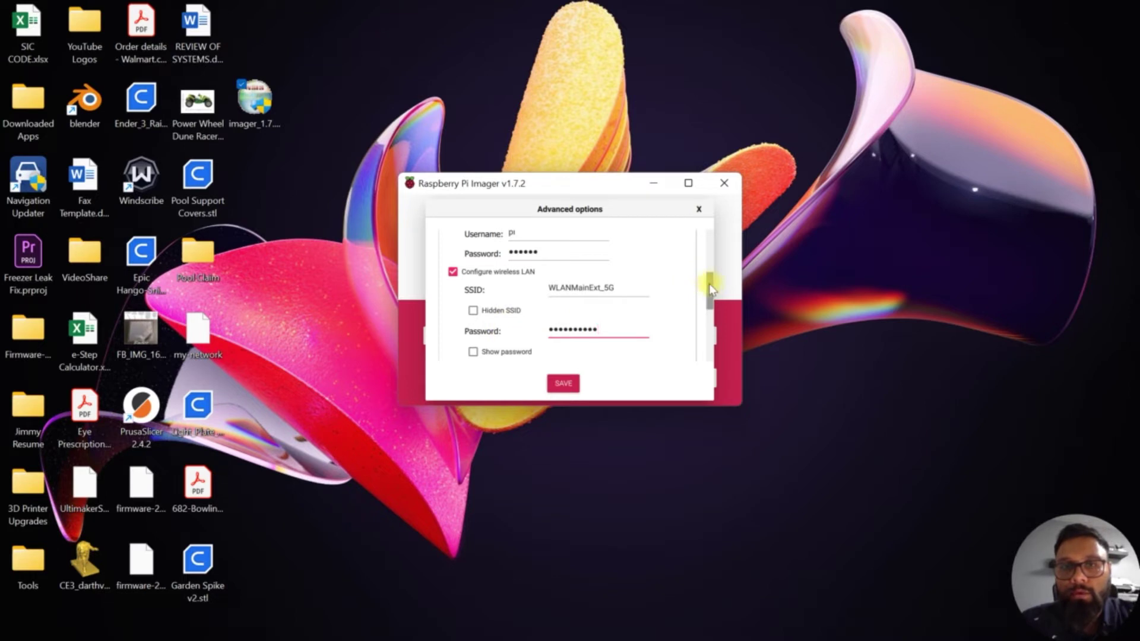
{"action": "left_click_drag", "start_coordinate": [708, 283], "coordinate": [710, 298]}
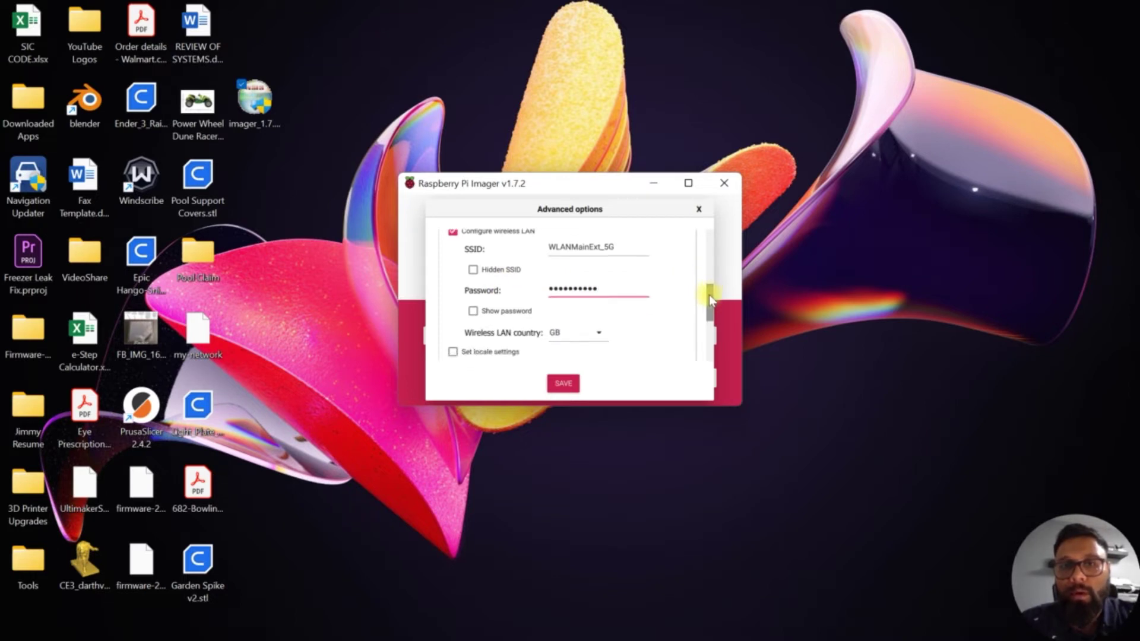
{"action": "left_click", "coordinate": [567, 332]}
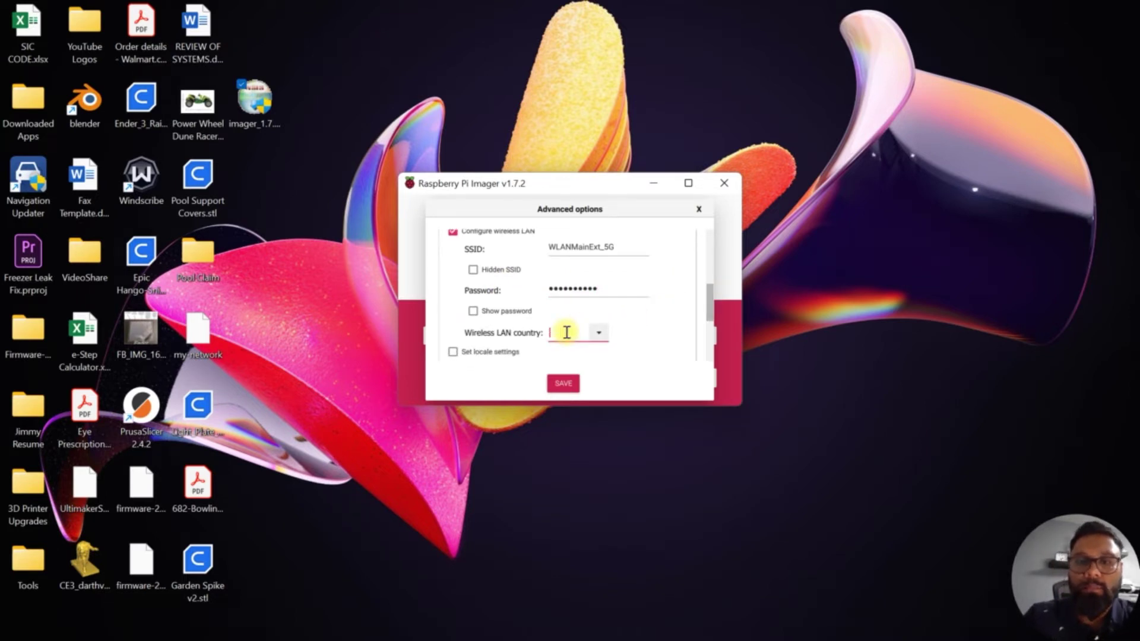
{"action": "type", "text": "US"}
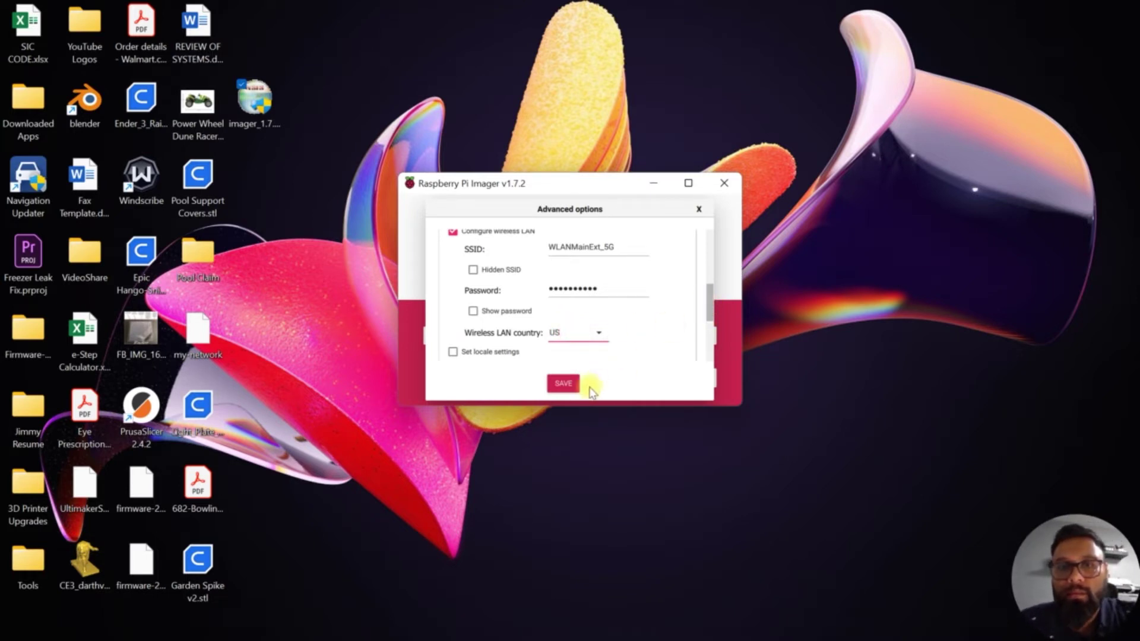
Step: Save the advanced settings and write OctoPi to the SDHC card, confirming the erase
{"action": "left_click", "coordinate": [564, 384]}
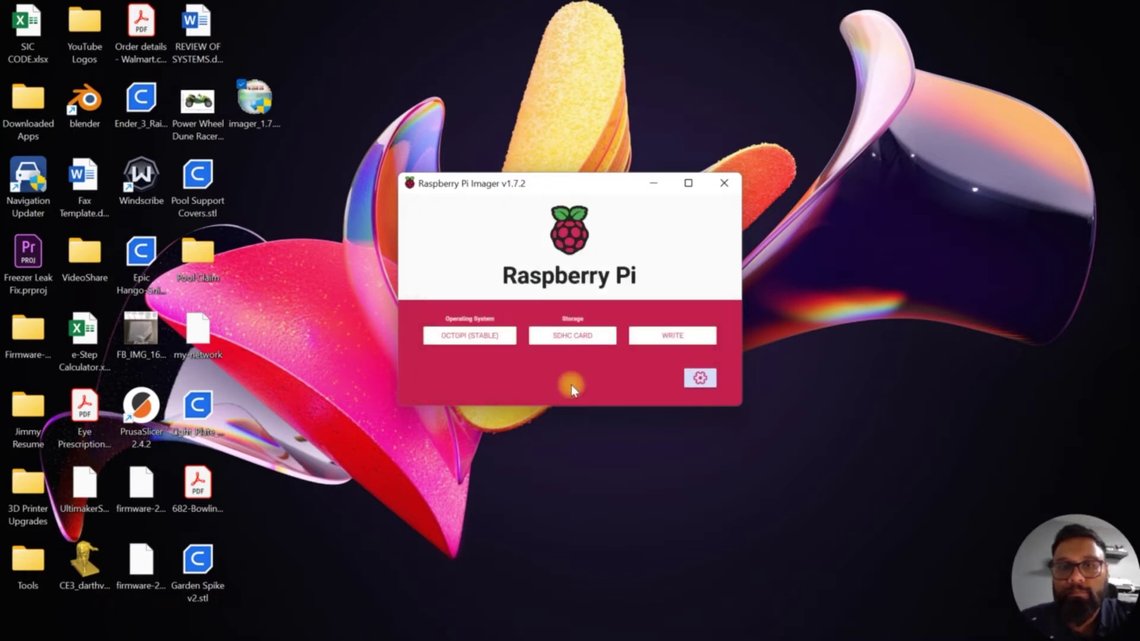
{"action": "left_click", "coordinate": [662, 339]}
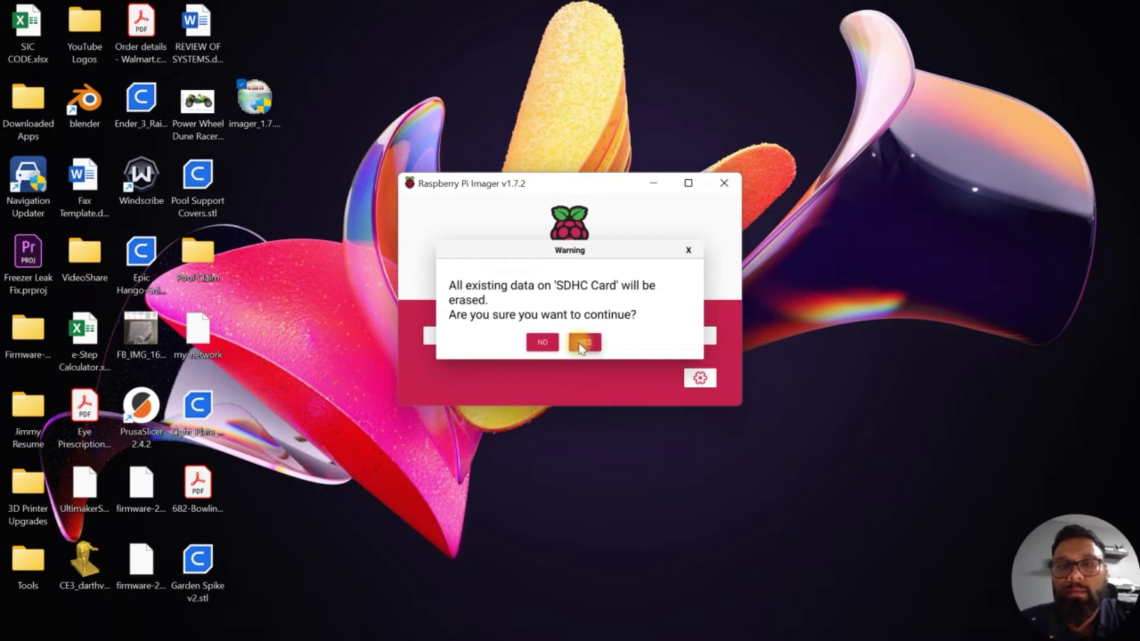
{"action": "left_click", "coordinate": [582, 343]}
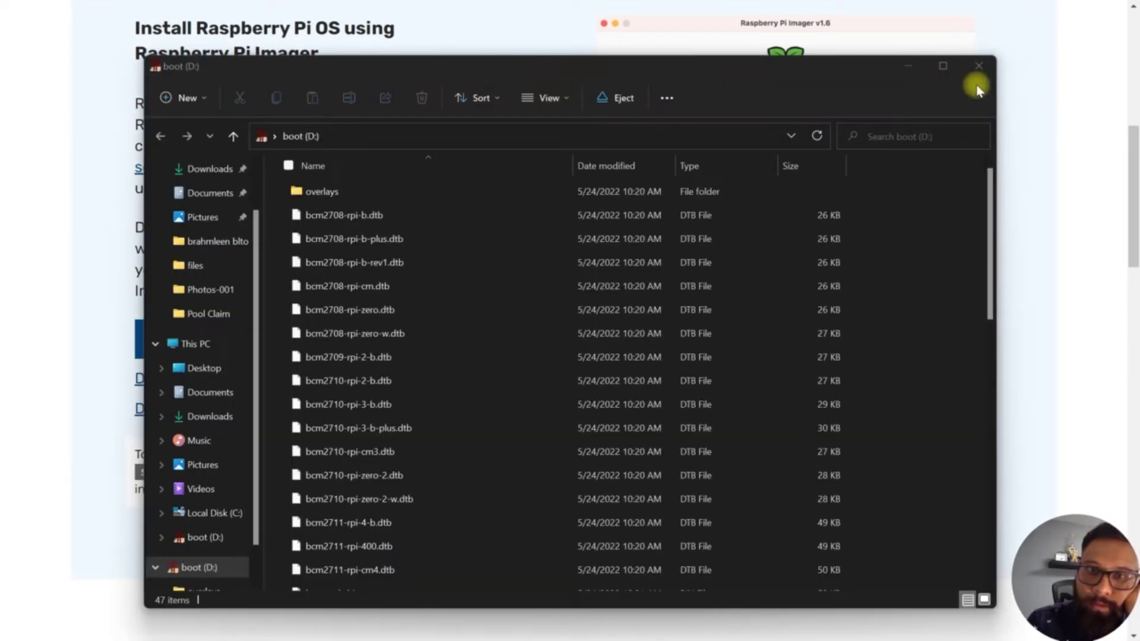
Step: Close the boot (D:) window, dismiss Write Successful, and minimise the Imager
{"action": "left_click", "coordinate": [601, 95]}
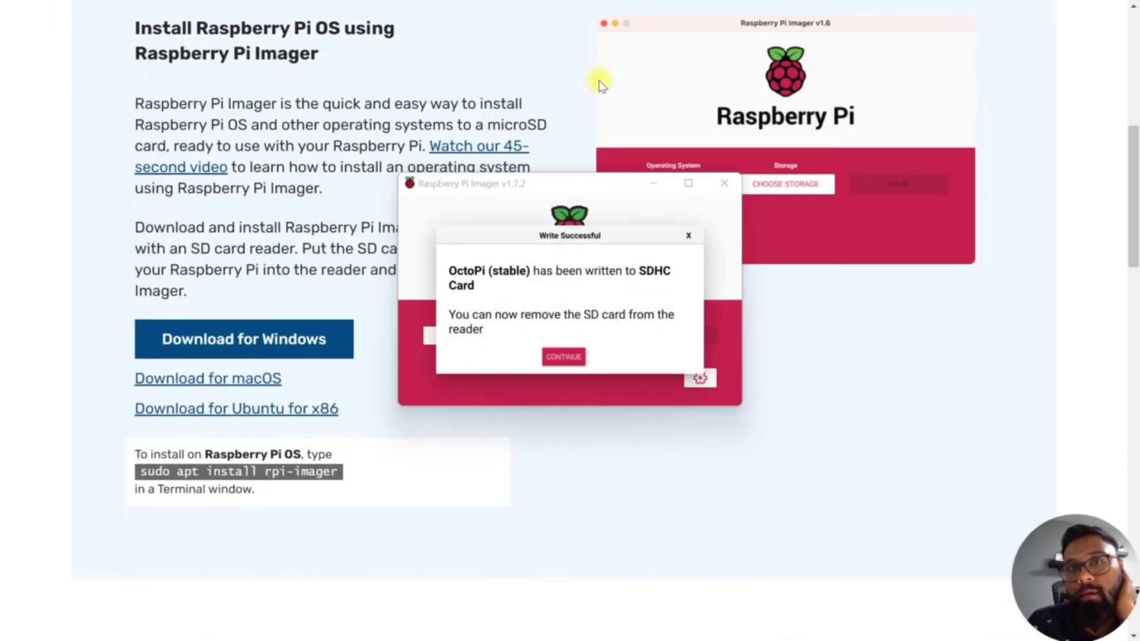
{"action": "left_click", "coordinate": [564, 358]}
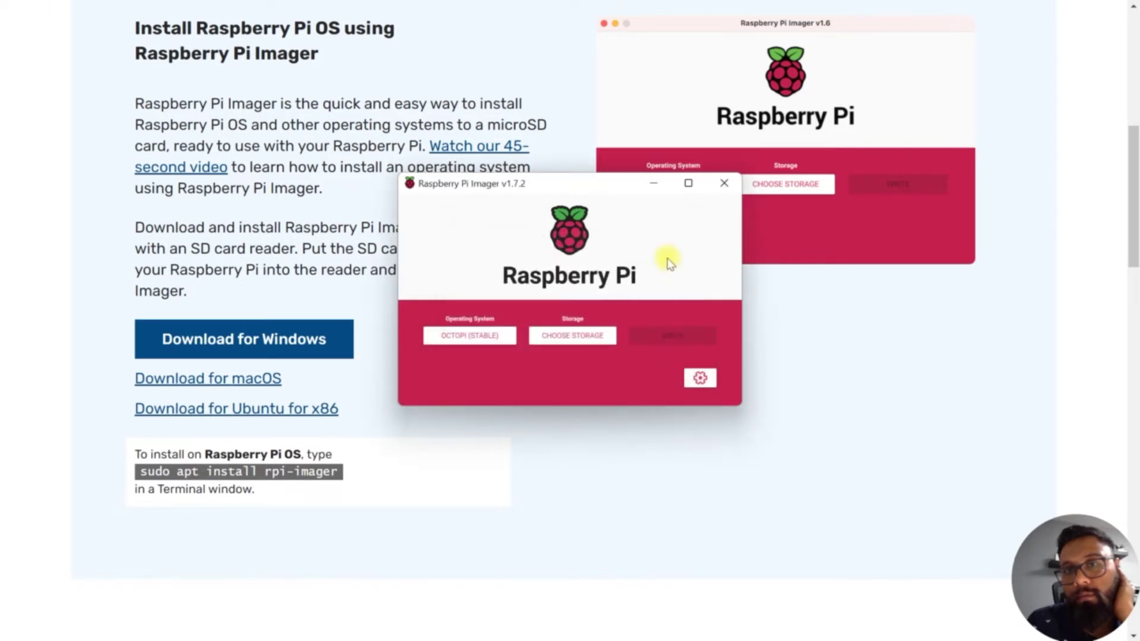
{"action": "left_click", "coordinate": [655, 186]}
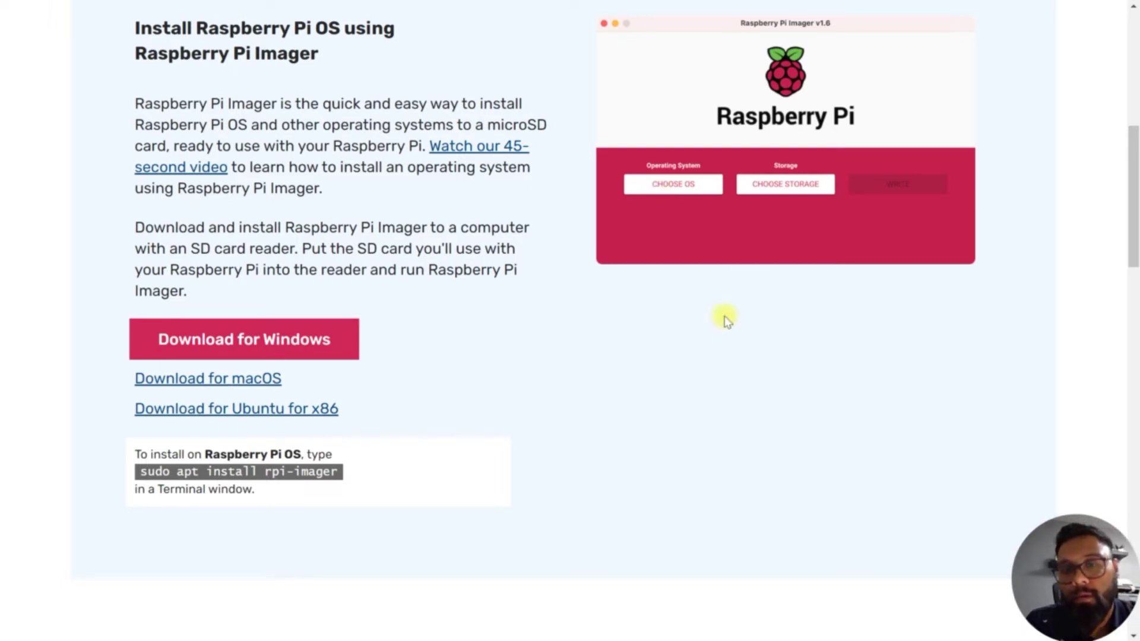
Step: Open the card's boot (D:) drive and select octopi-wpa-supplicant.txt
{"action": "left_click", "coordinate": [638, 638]}
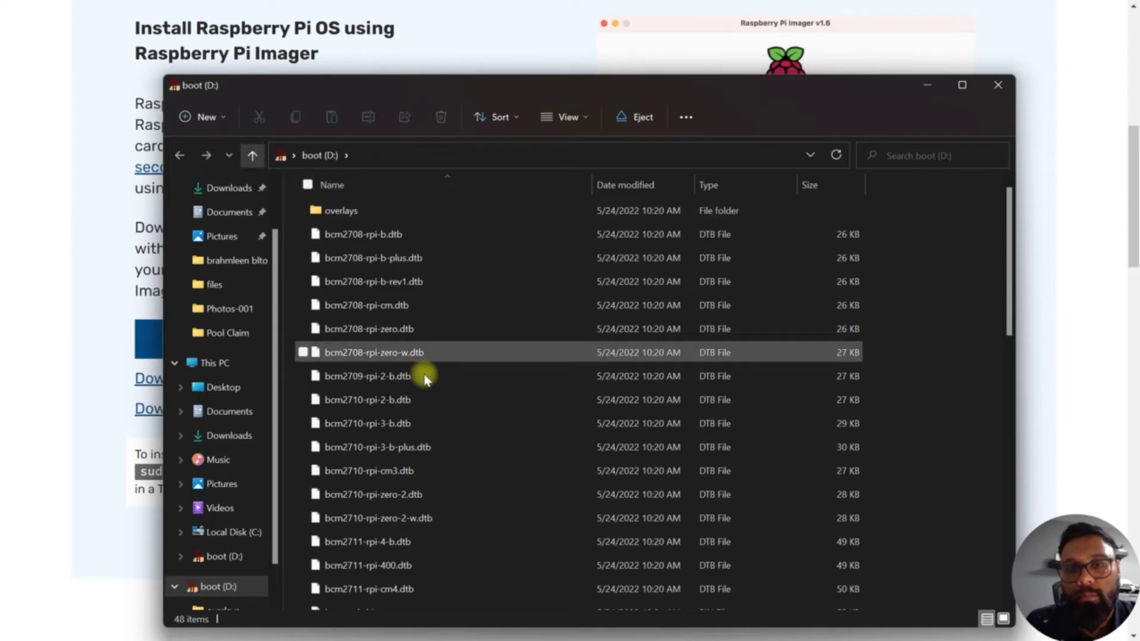
{"action": "scroll", "coordinate": [446, 412], "scroll_direction": "down", "scroll_amount": 3}
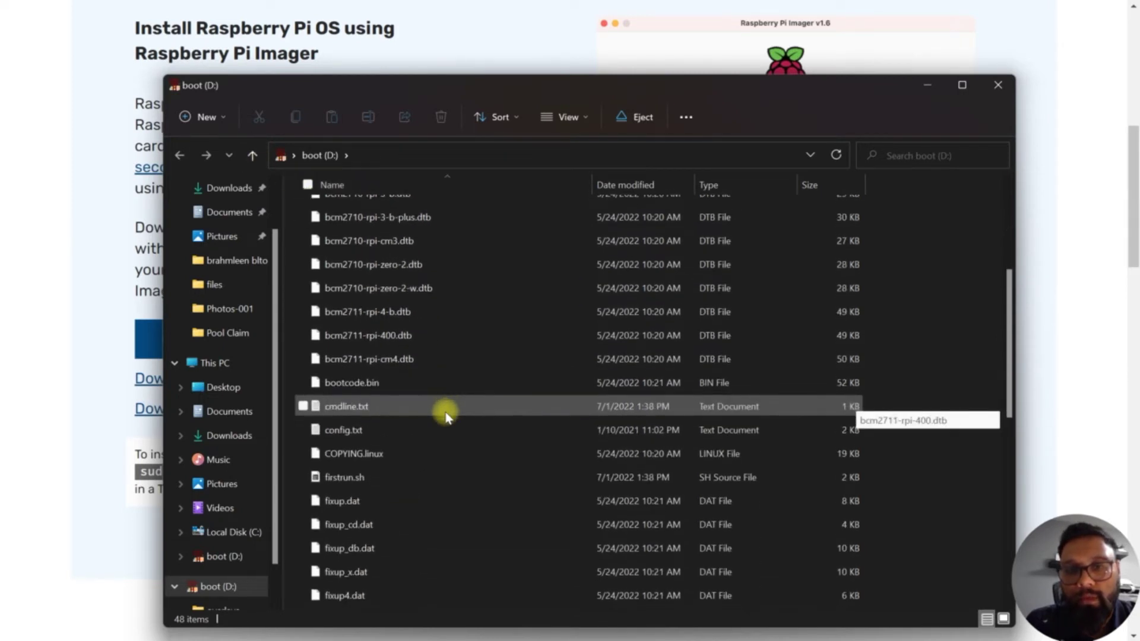
{"action": "scroll", "coordinate": [410, 433], "scroll_direction": "down", "scroll_amount": 2}
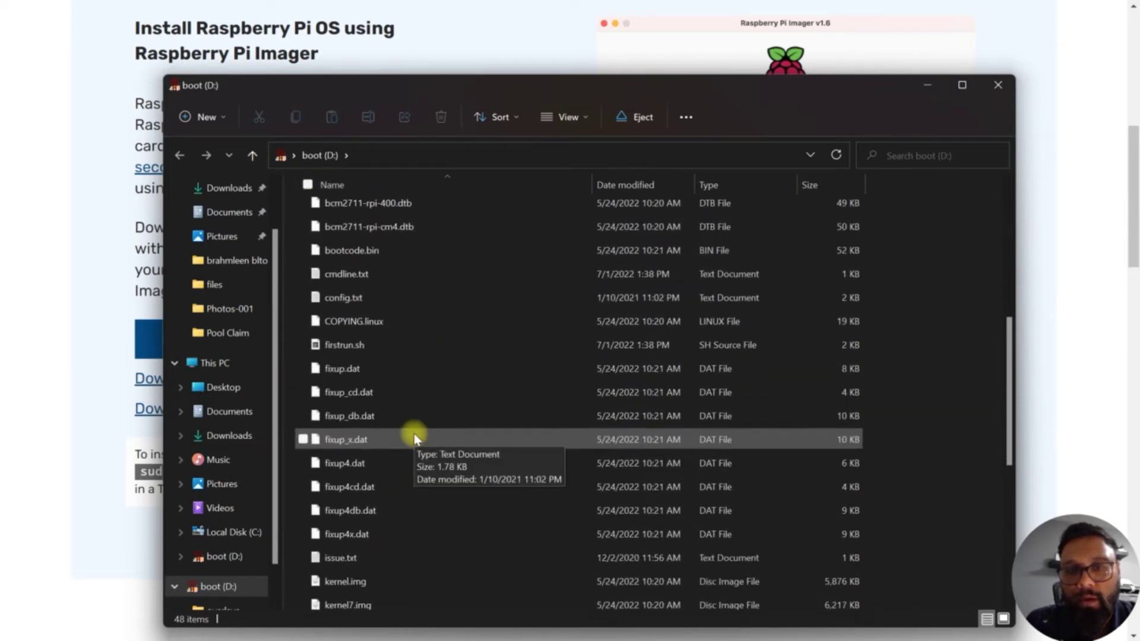
{"action": "scroll", "coordinate": [414, 438], "scroll_direction": "down", "scroll_amount": 2}
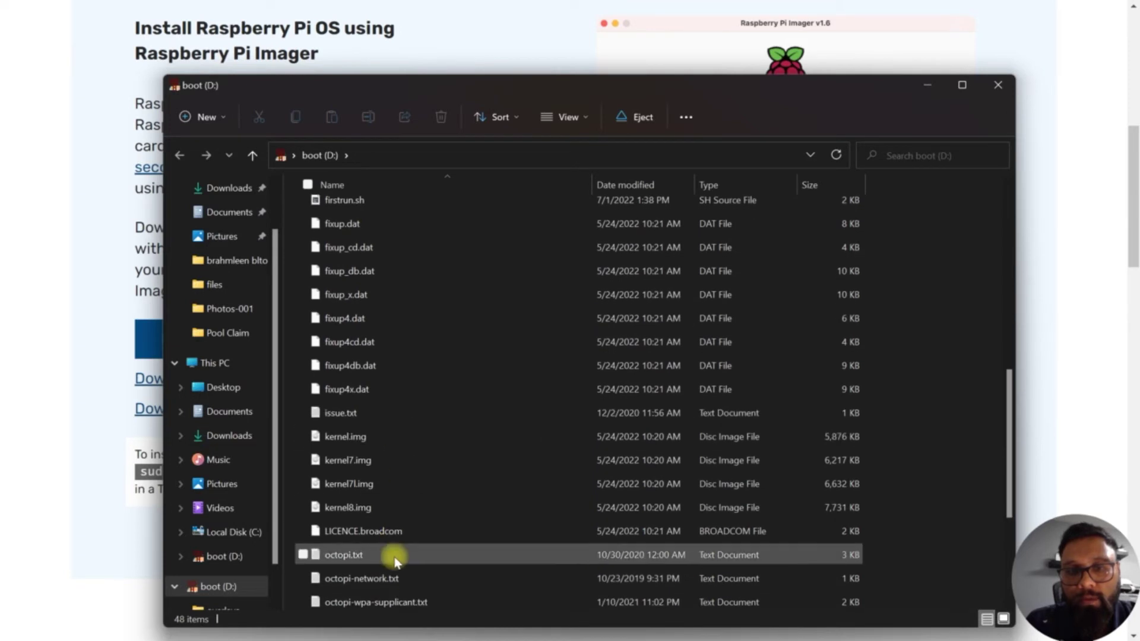
{"action": "left_click", "coordinate": [380, 602]}
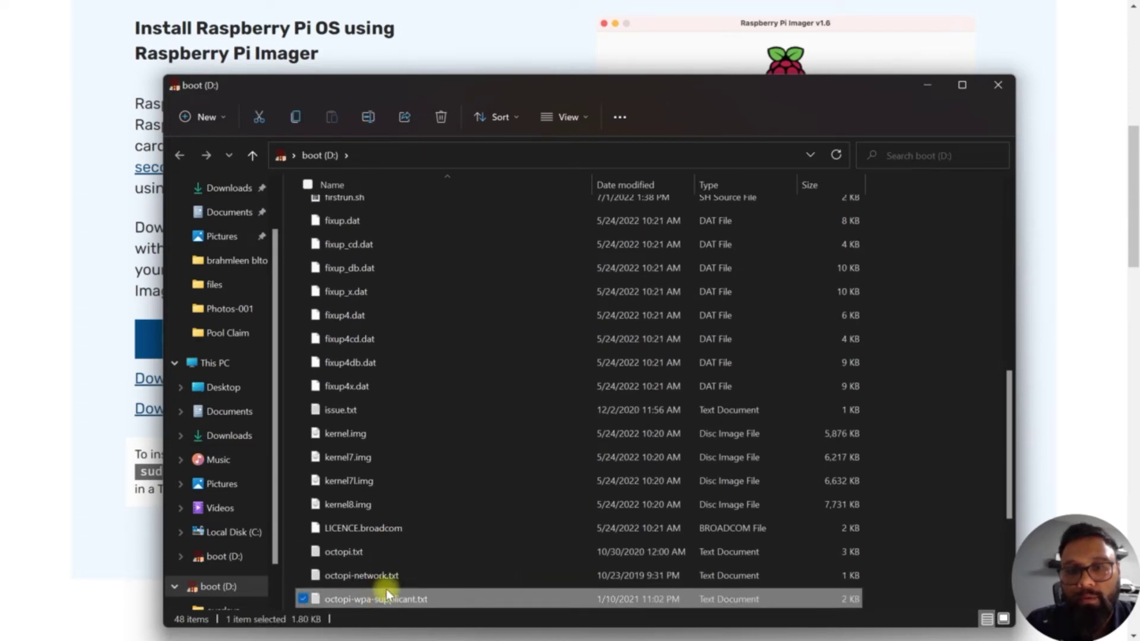
Step: Open octopi-wpa-supplicant.txt in Notepad and place the cursor at the '## WPA/WPA2 secured' section
{"action": "double_click", "coordinate": [380, 601]}
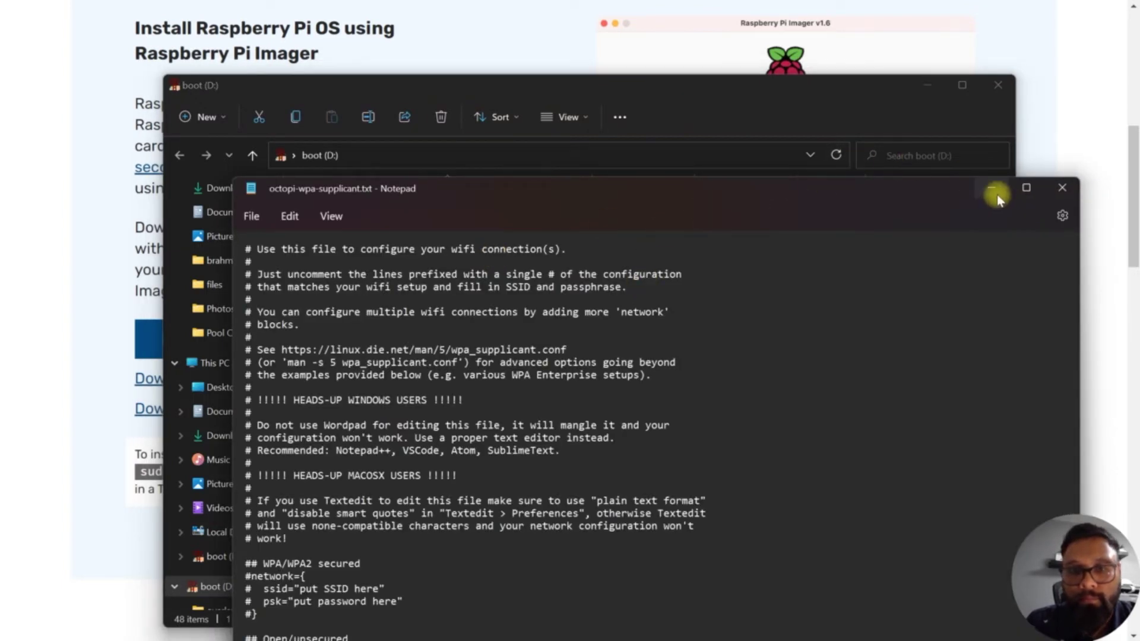
{"action": "scroll", "coordinate": [790, 388], "scroll_direction": "down", "scroll_amount": 3}
{"action": "scroll", "coordinate": [789, 388], "scroll_direction": "up", "scroll_amount": 3}
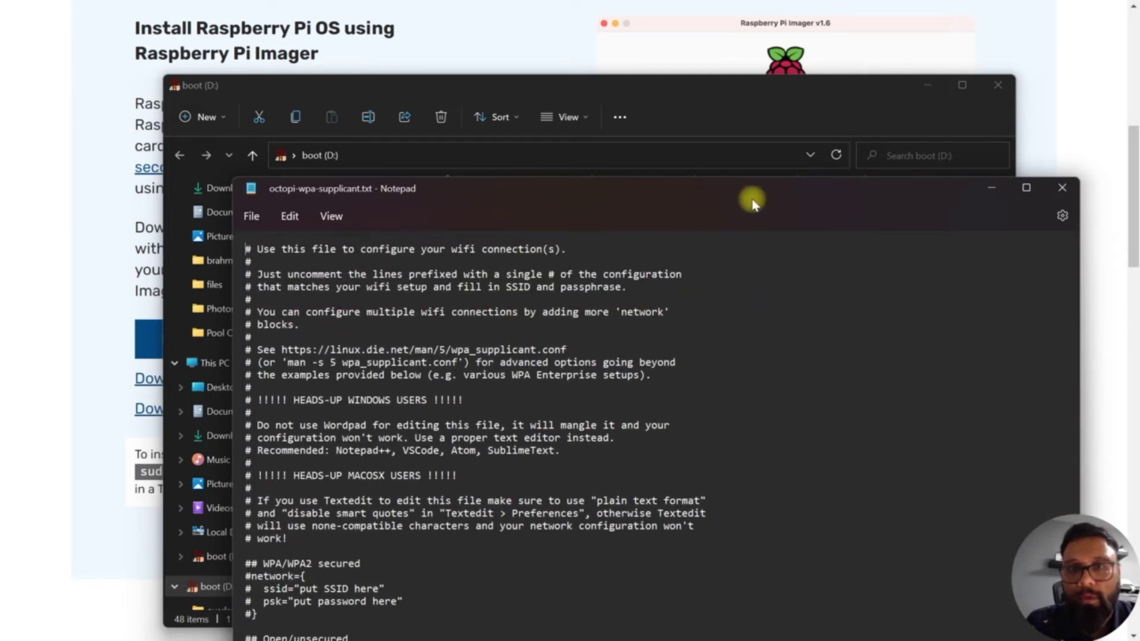
{"action": "left_click_drag", "start_coordinate": [754, 188], "coordinate": [725, 119]}
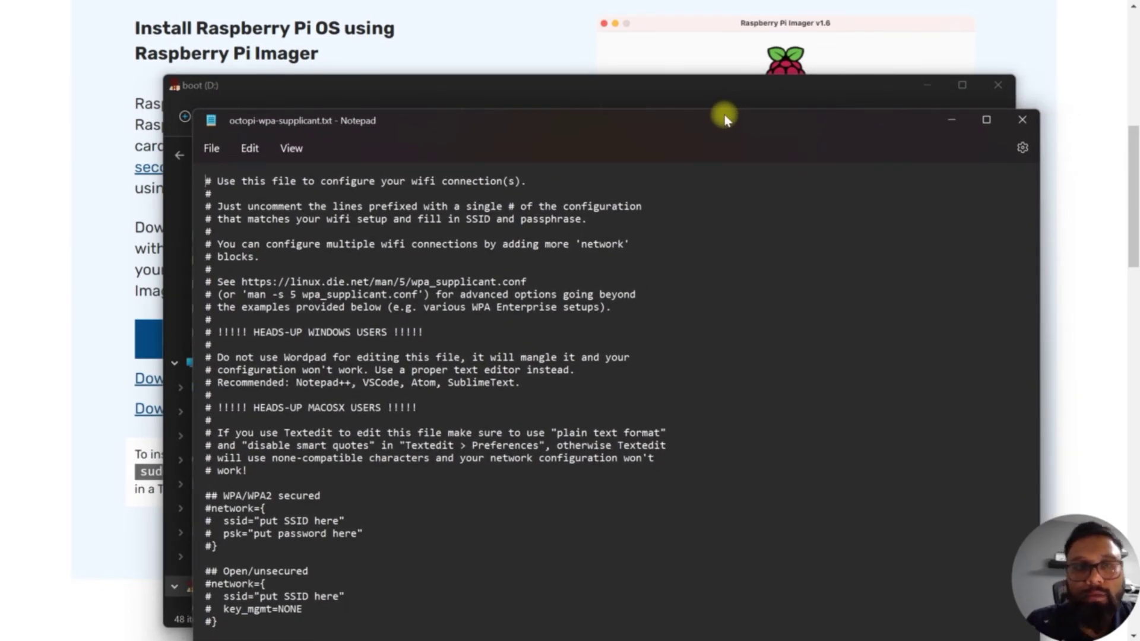
{"action": "left_click_drag", "start_coordinate": [724, 119], "coordinate": [725, 118]}
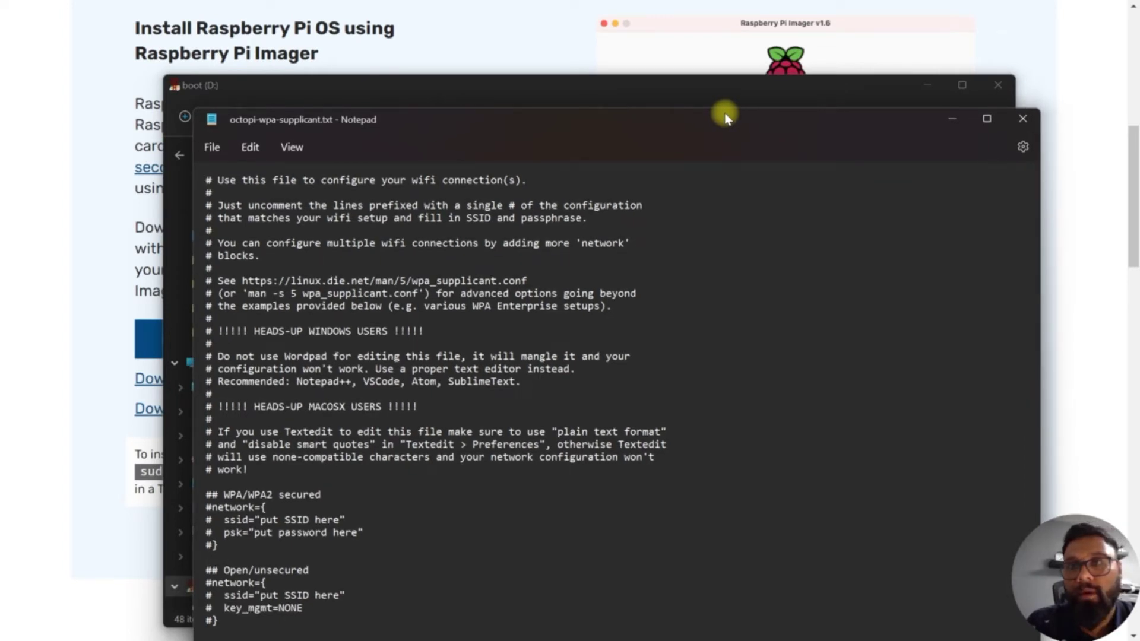
{"action": "left_click", "coordinate": [515, 269]}
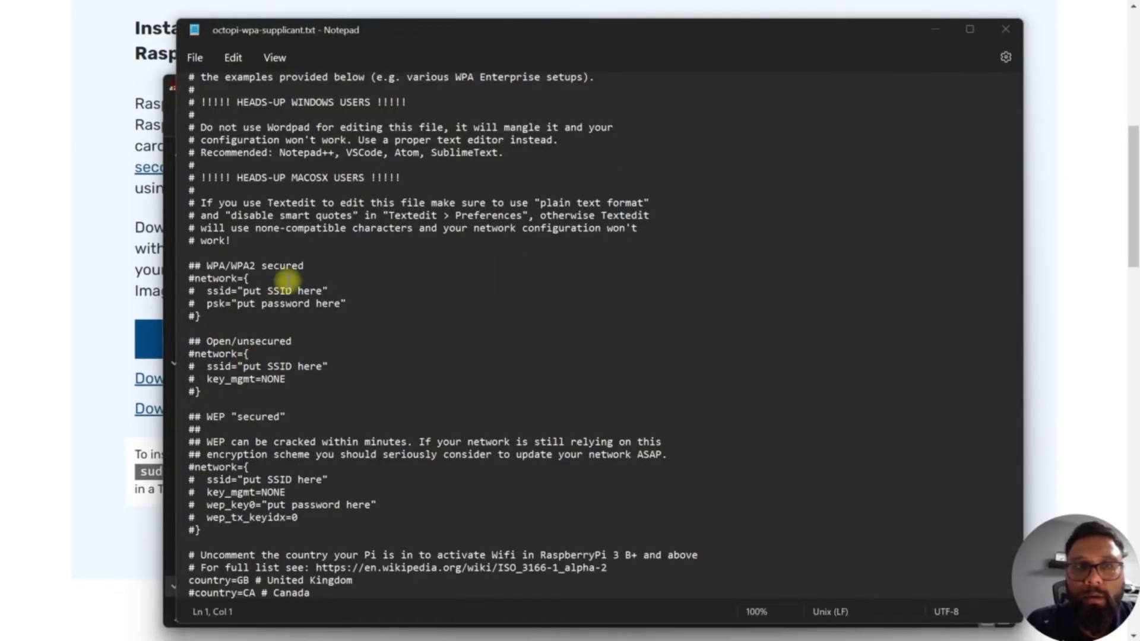
{"action": "scroll", "coordinate": [286, 279], "scroll_direction": "up", "scroll_amount": 4}
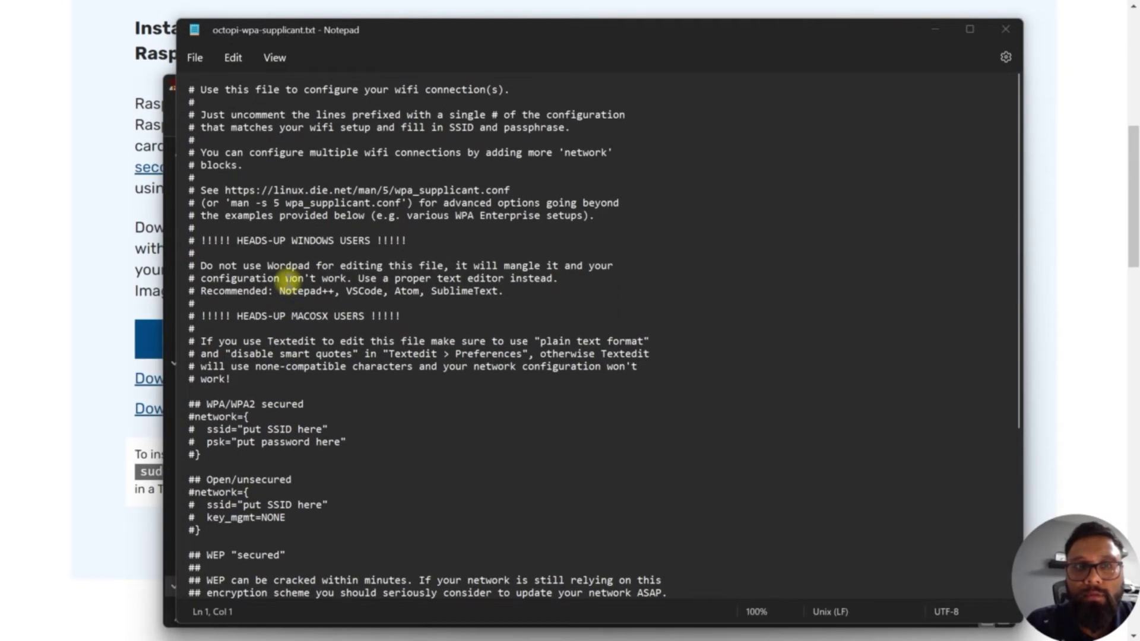
{"action": "scroll", "coordinate": [288, 280], "scroll_direction": "down", "scroll_amount": 5}
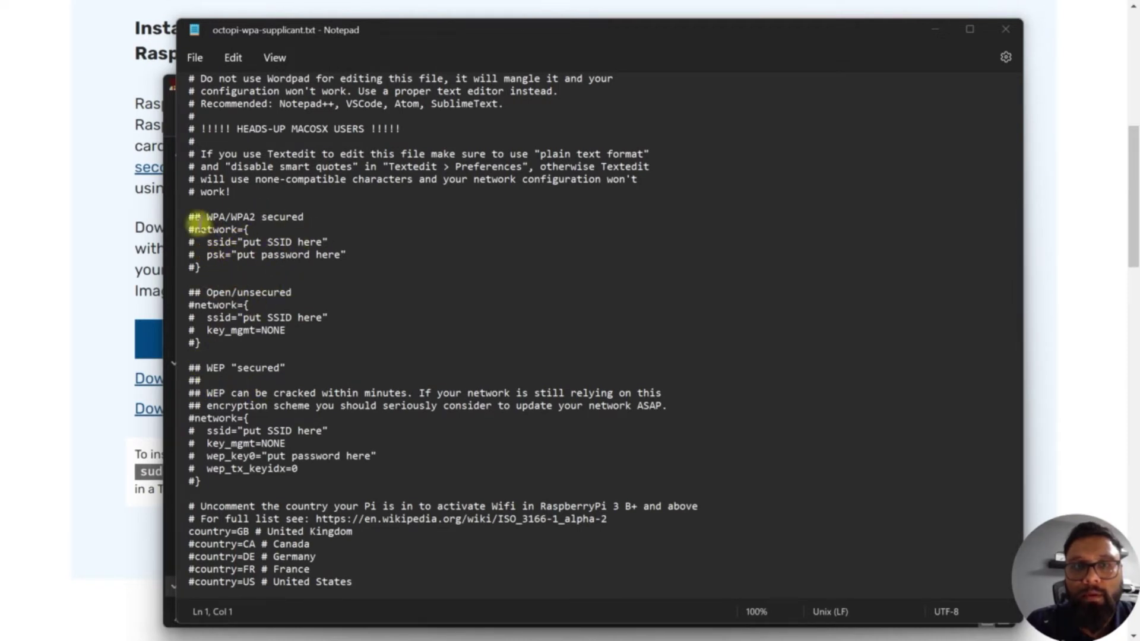
{"action": "left_click", "coordinate": [200, 217]}
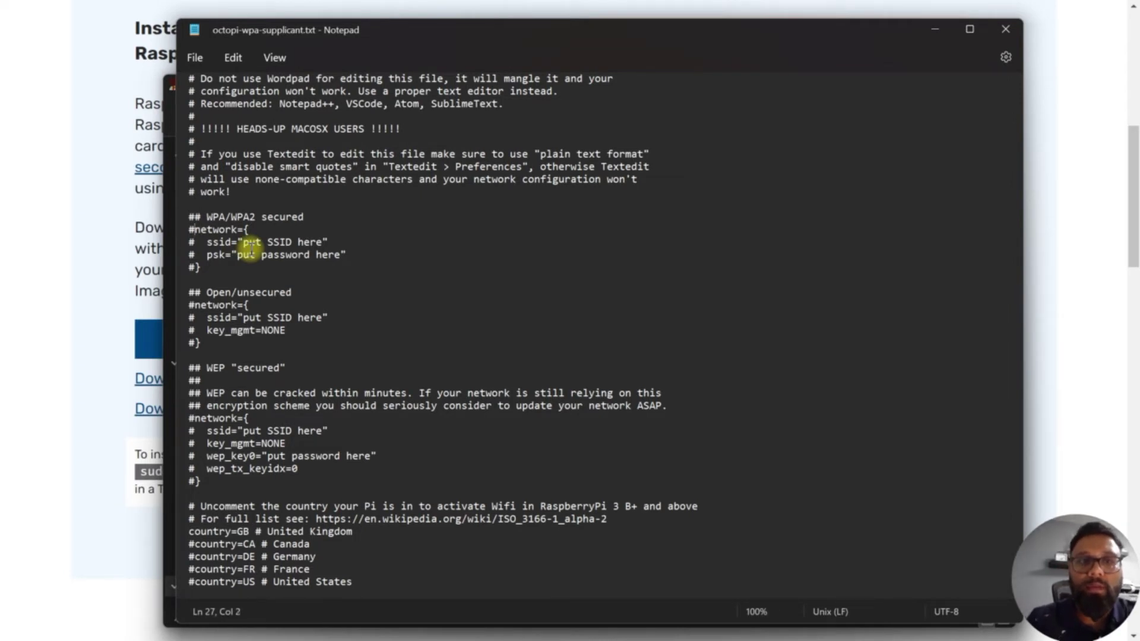
Step: Uncomment the network block's opening line, ssid, psk and closing brace in the WPA/WPA2 section
{"action": "key", "text": "BackSpace"}
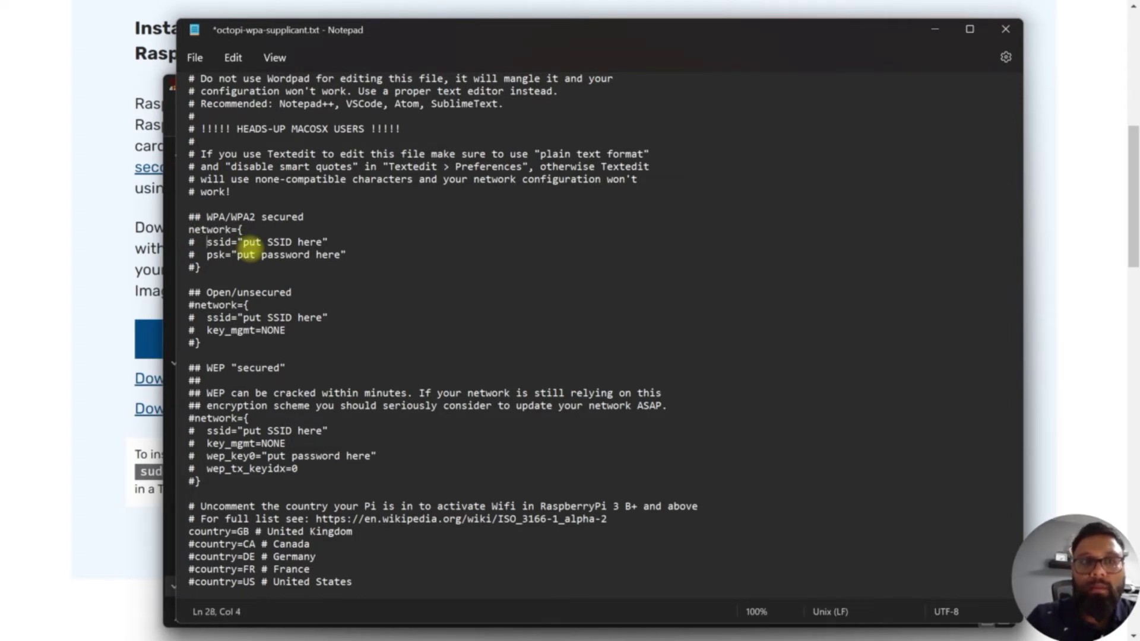
{"action": "key", "text": "BackSpace"}
{"action": "key", "text": "BackSpace"}
{"action": "key", "text": "BackSpace"}
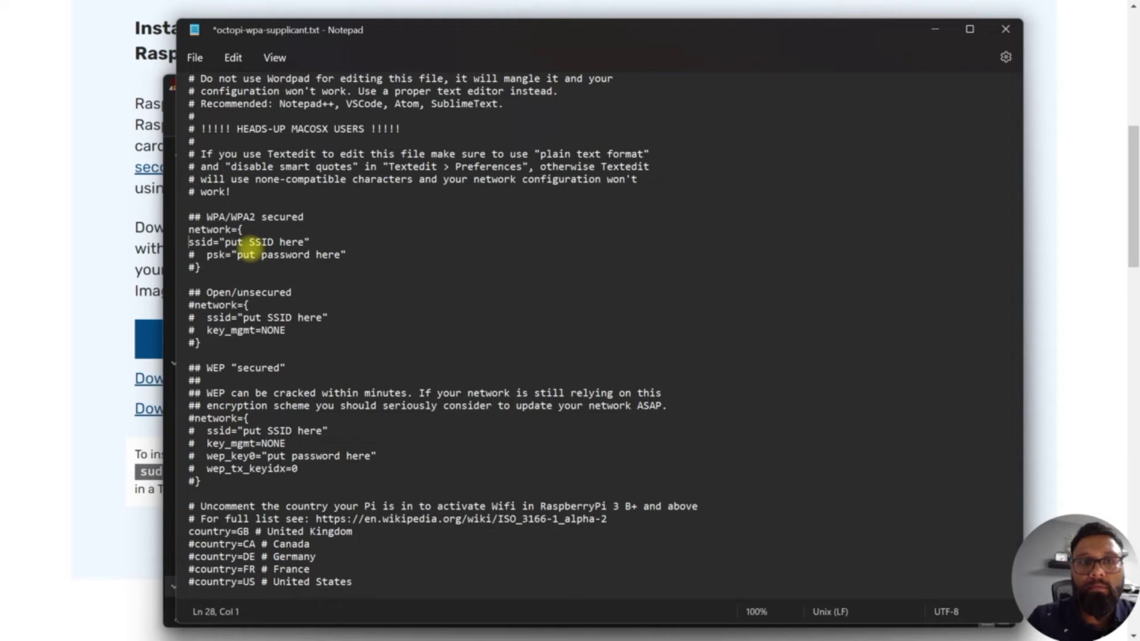
{"action": "key", "text": "ctrl+z"}
{"action": "key", "text": "BackSpace"}
{"action": "key", "text": "Delete"}
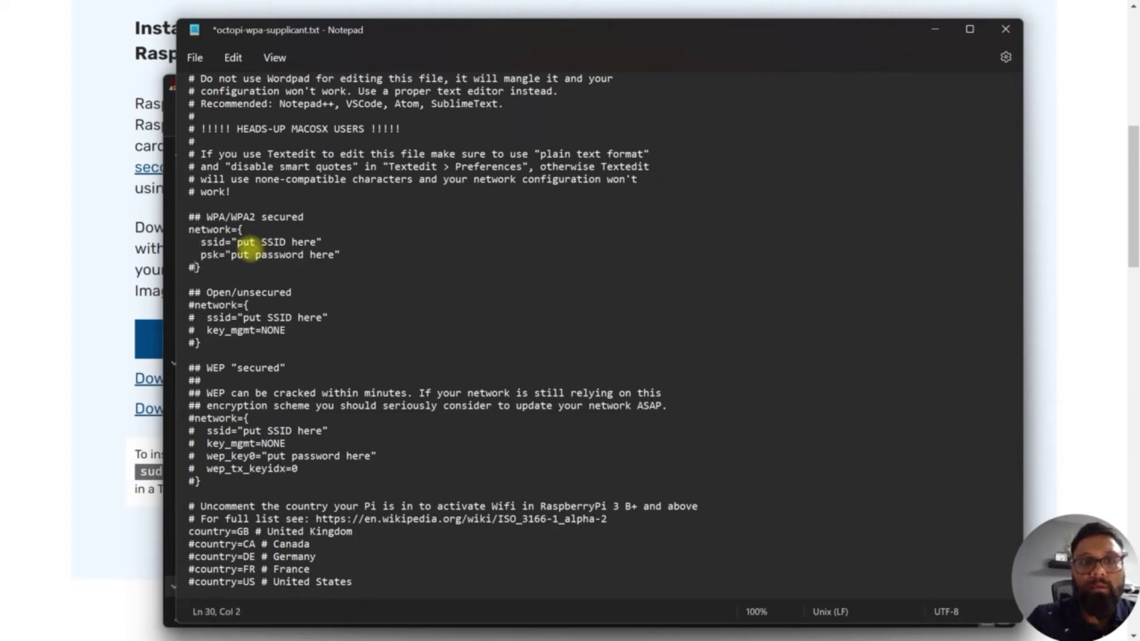
{"action": "key", "text": "BackSpace"}
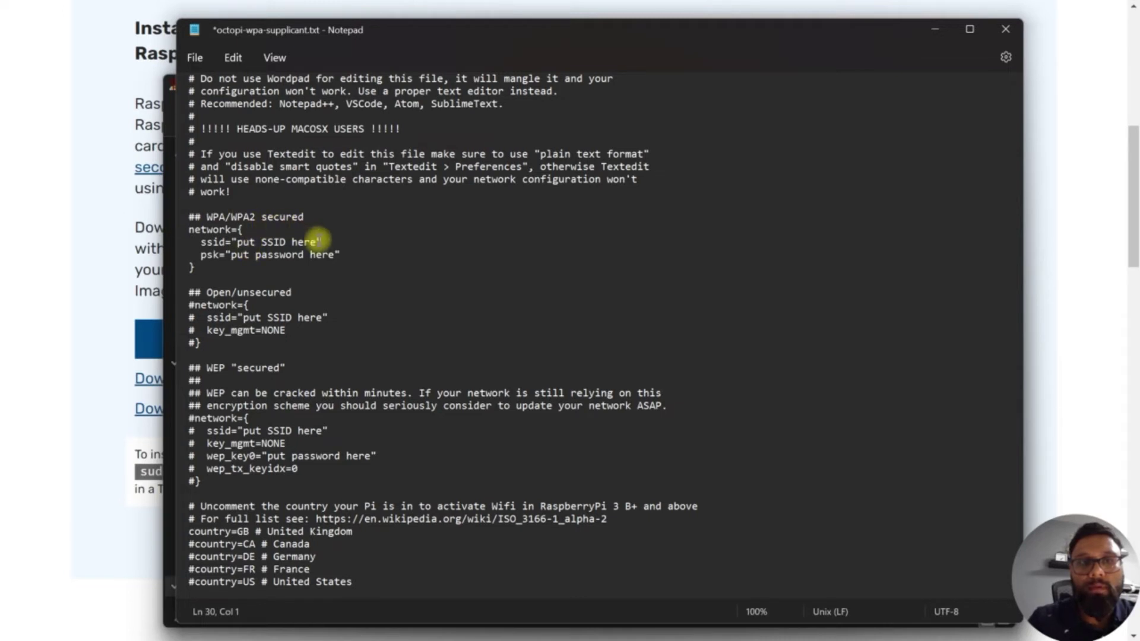
Step: Replace the ssid placeholder with the Wi-Fi network name WLAN_MainExt5G
{"action": "left_click", "coordinate": [316, 242]}
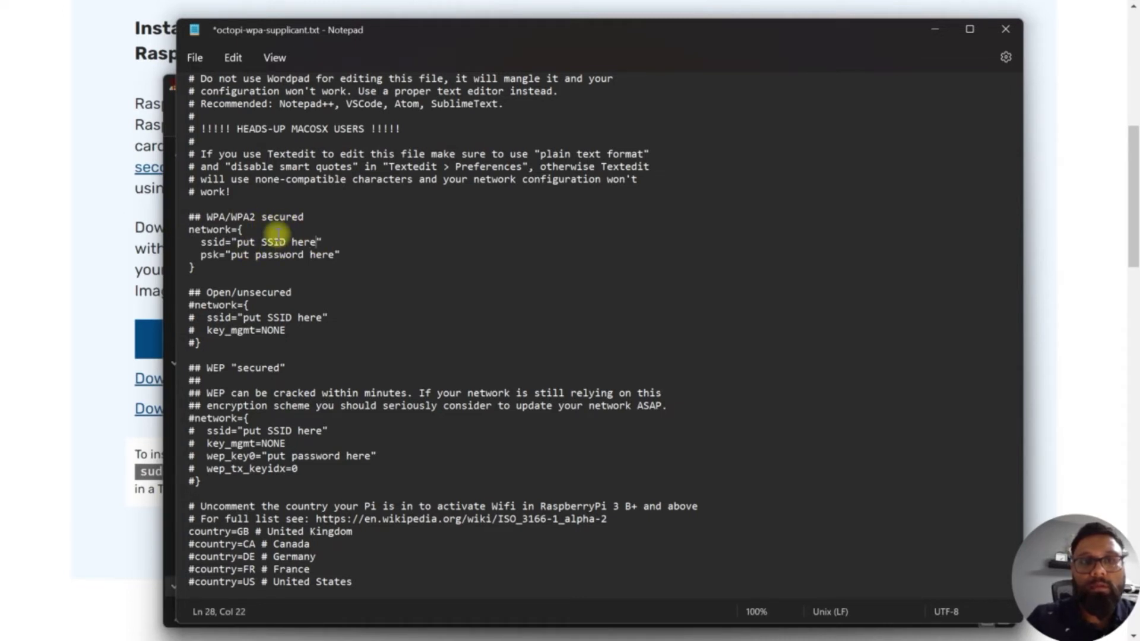
{"action": "key", "text": "BackSpace"}
{"action": "key", "text": "BackSpace"}
{"action": "key", "text": "BackSpace"}
{"action": "key", "text": "BackSpace"}
{"action": "key", "text": "BackSpace"}
{"action": "key", "text": "BackSpace"}
{"action": "key", "text": "BackSpace"}
{"action": "key", "text": "BackSpace"}
{"action": "key", "text": "BackSpace"}
{"action": "type", "text": "WLAN_Main"}
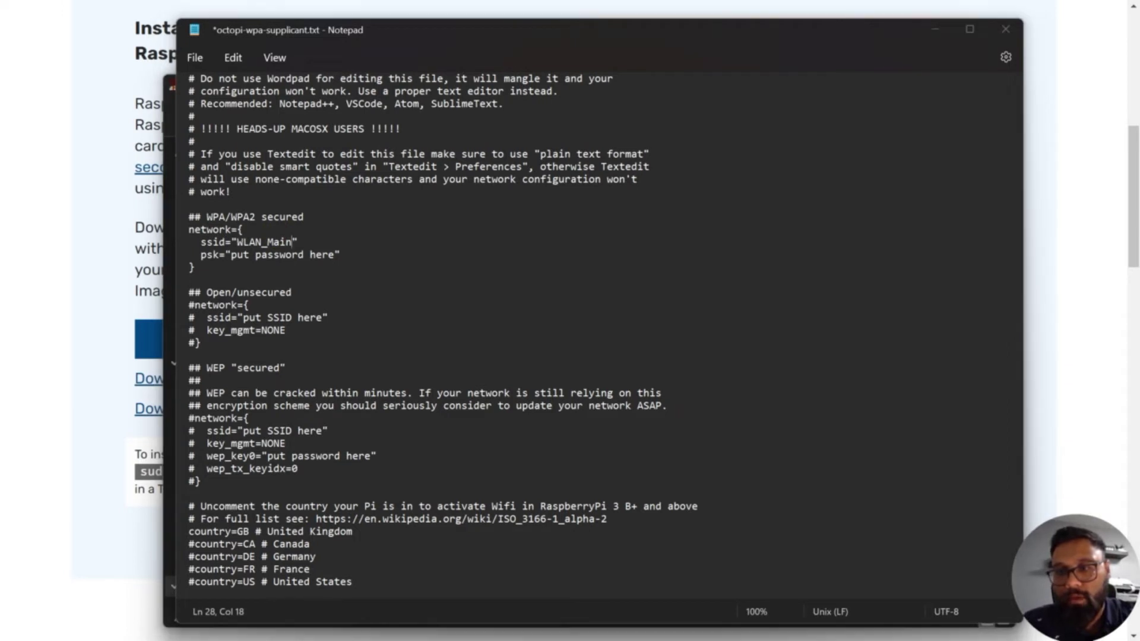
{"action": "key", "text": "super+a"}
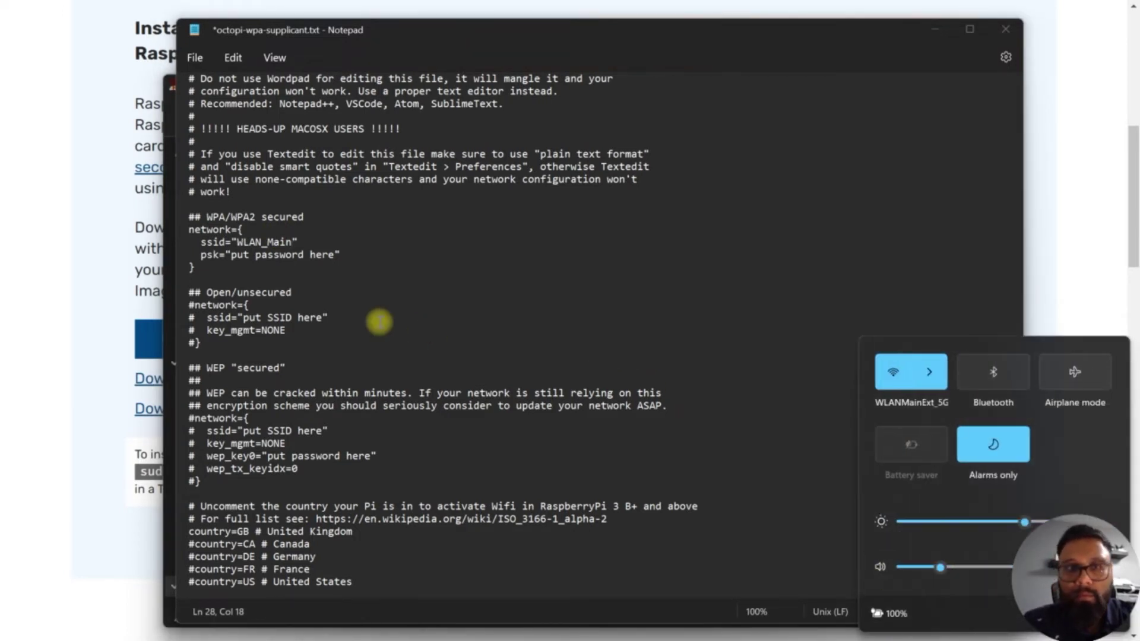
{"action": "left_click", "coordinate": [379, 319]}
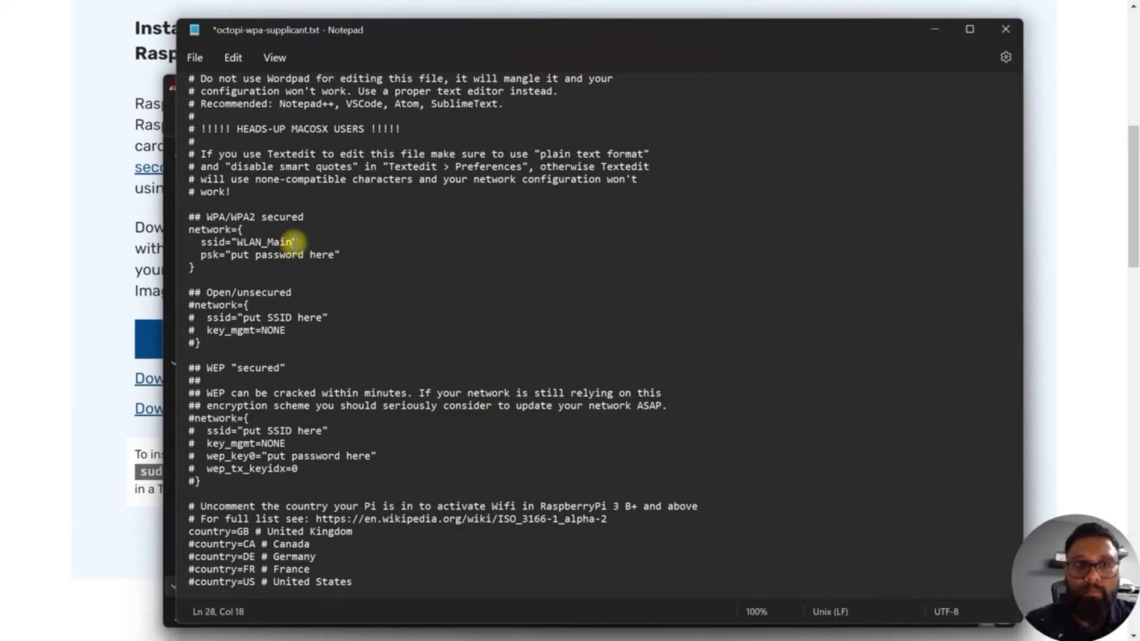
{"action": "type", "text": "xt5G"}
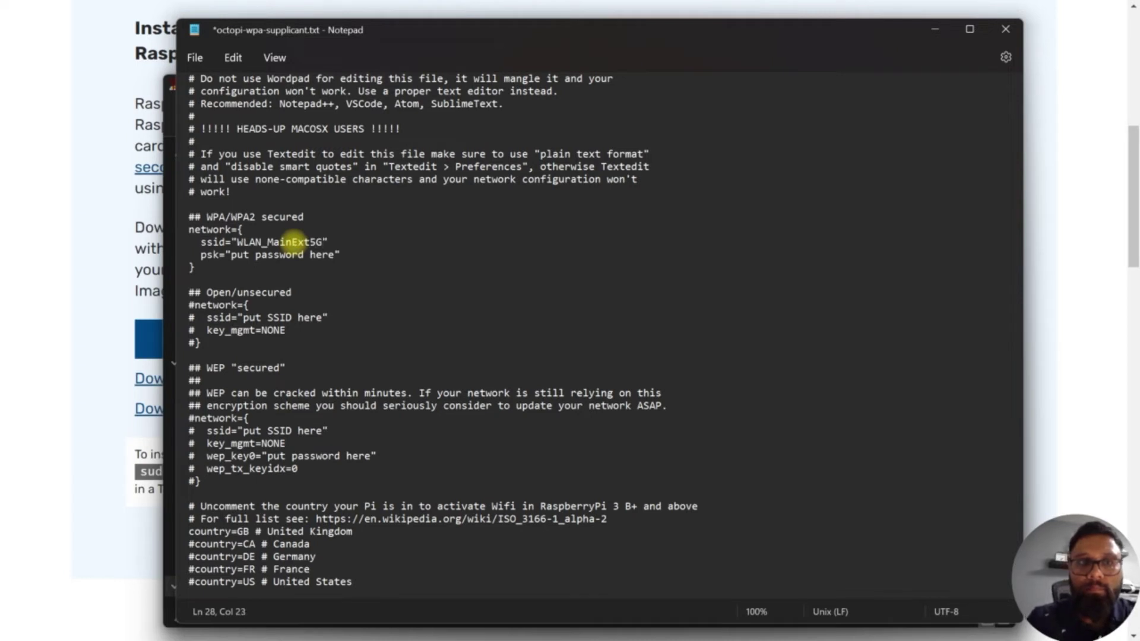
Step: Replace the psk placeholder with the Wi-Fi password and save octopi-wpa-supplicant.txt
{"action": "key", "text": "shift+Left"}
{"action": "key", "text": "shift+Left"}
{"action": "key", "text": "shift+Left"}
{"action": "key", "text": "shift+Left"}
{"action": "key", "text": "shift+Left"}
{"action": "key", "text": "shift+Left"}
{"action": "key", "text": "shift+Left"}
{"action": "key", "text": "shift+Left"}
{"action": "key", "text": "shift+Left"}
{"action": "key", "text": "shift+Left"}
{"action": "key", "text": "shift+Left"}
{"action": "key", "text": "shift+Left"}
{"action": "key", "text": "shift+Left"}
{"action": "key", "text": "shift+Left"}
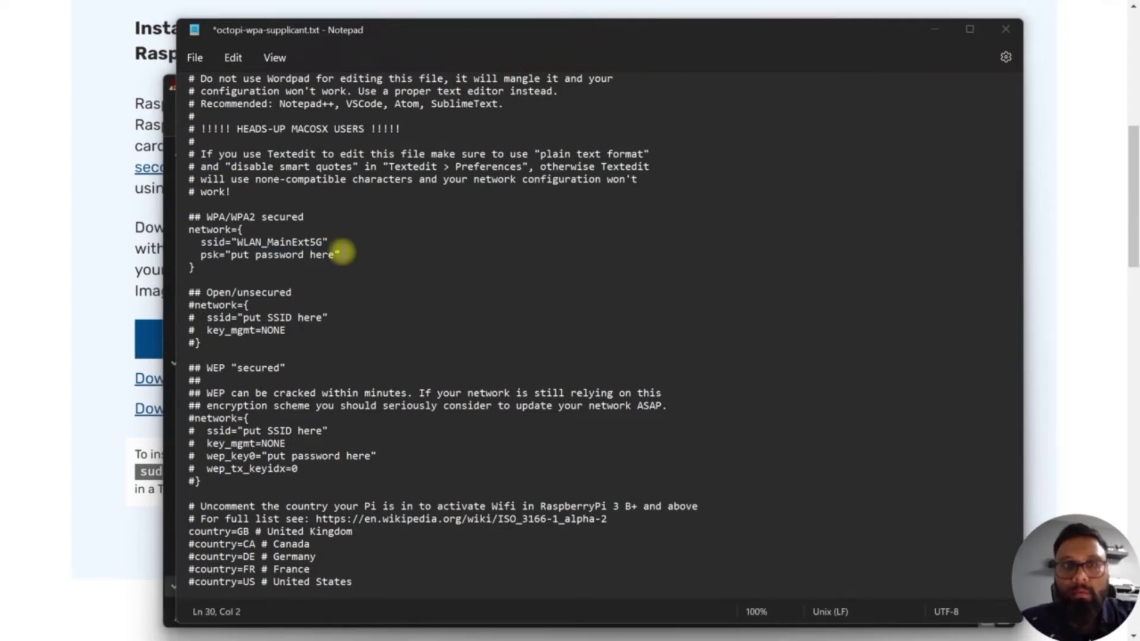
{"action": "left_click", "coordinate": [336, 256]}
{"action": "left_click_drag", "start_coordinate": [336, 256], "coordinate": [233, 259]}
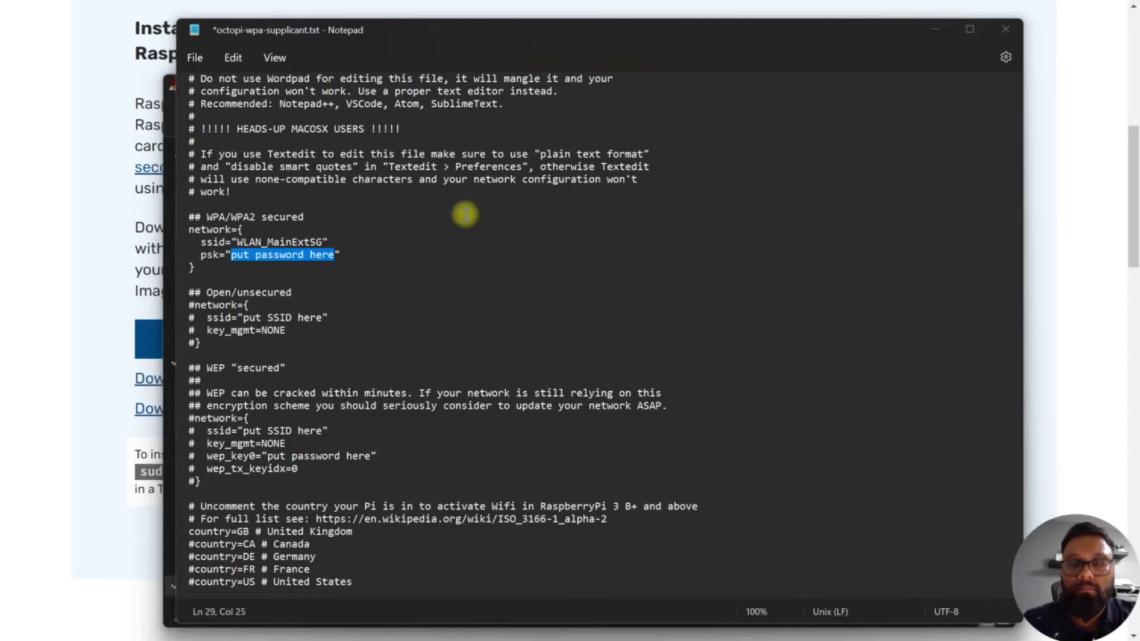
{"action": "left_click", "coordinate": [428, 32]}
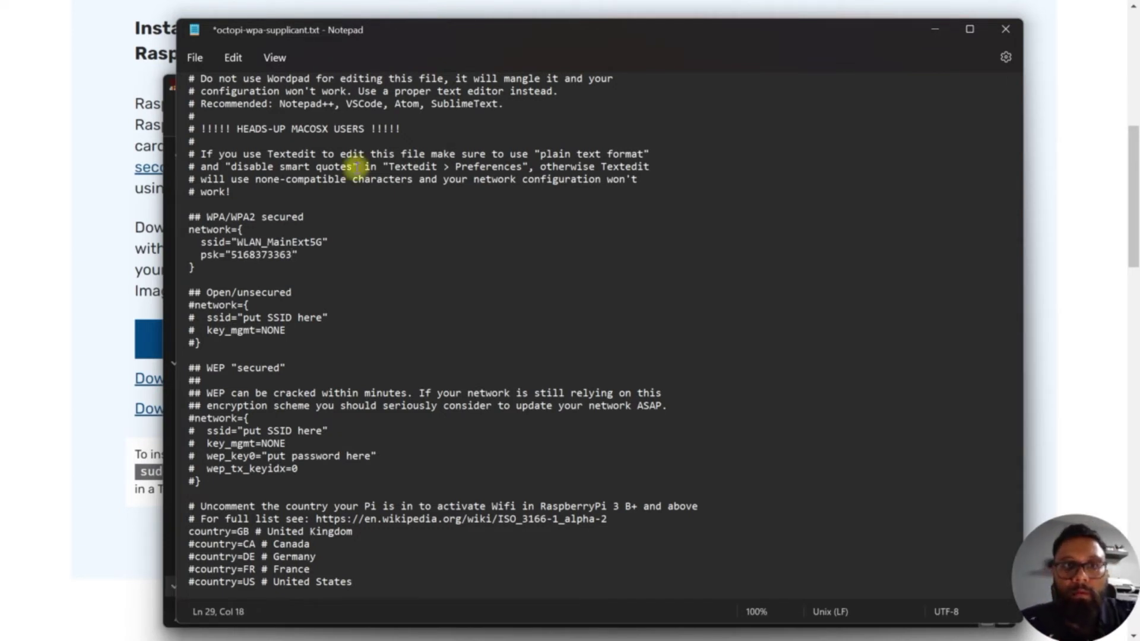
{"action": "key", "text": "ctrl+s"}
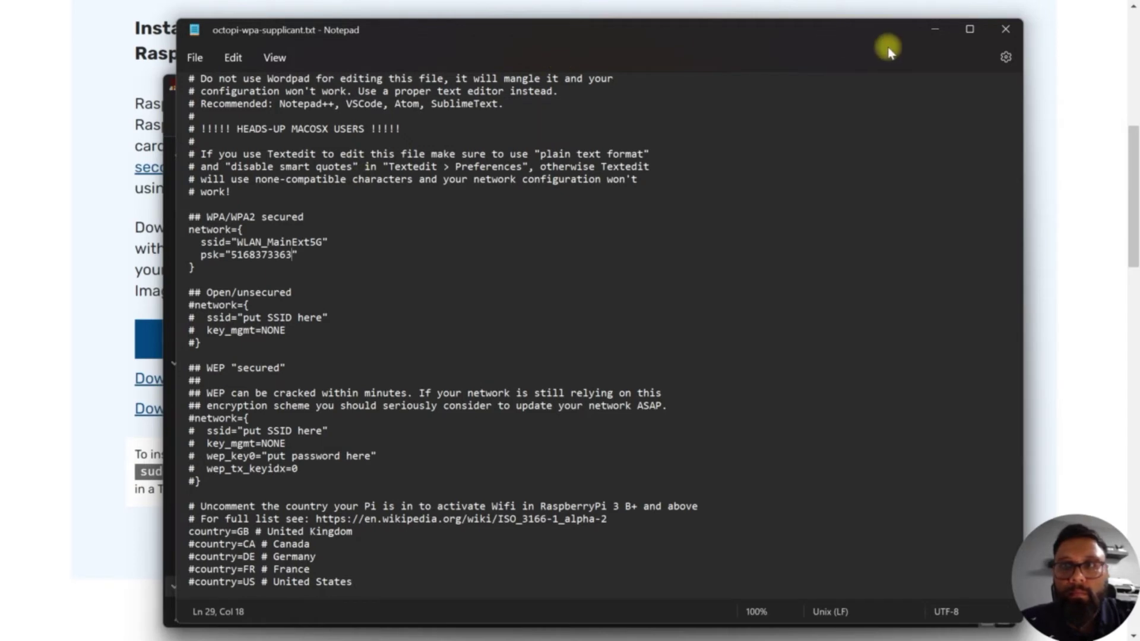
Step: Close Notepad and confirm the ssh file exists on the boot (D:) drive
{"action": "left_click", "coordinate": [1005, 29]}
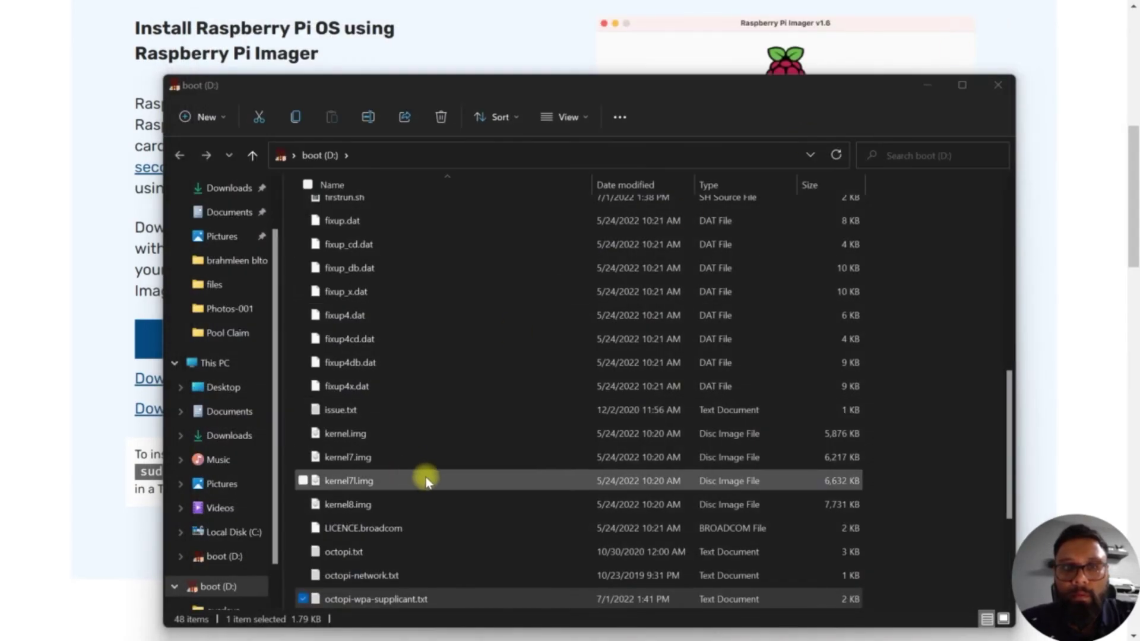
{"action": "scroll", "coordinate": [426, 476], "scroll_direction": "up", "scroll_amount": 6}
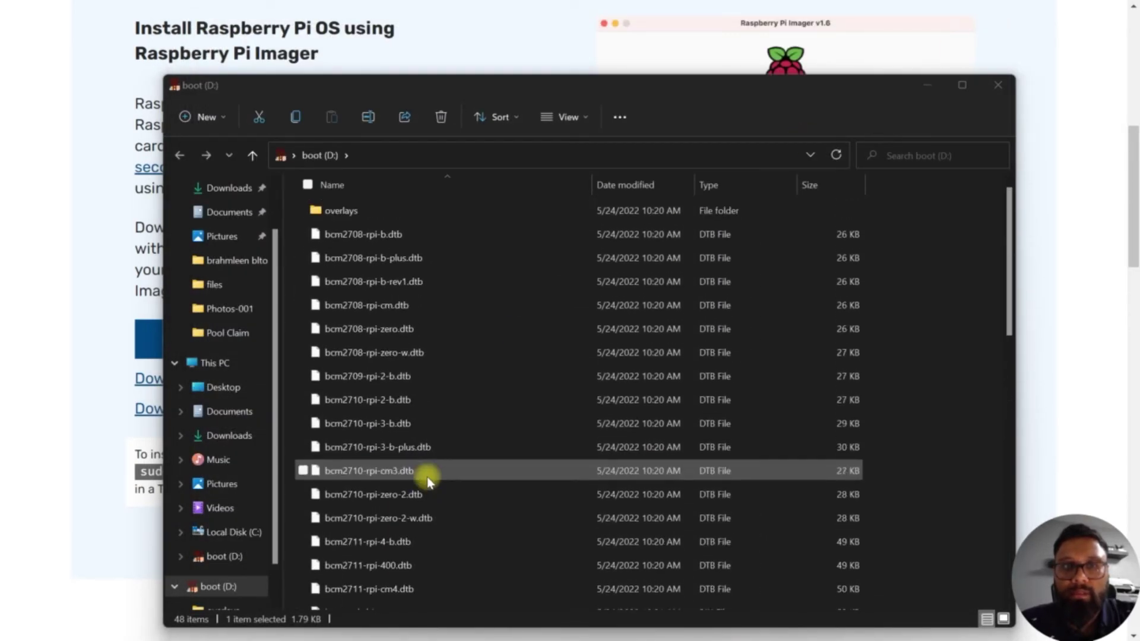
{"action": "scroll", "coordinate": [427, 477], "scroll_direction": "down", "scroll_amount": 7}
{"action": "scroll", "coordinate": [427, 476], "scroll_direction": "down", "scroll_amount": 3}
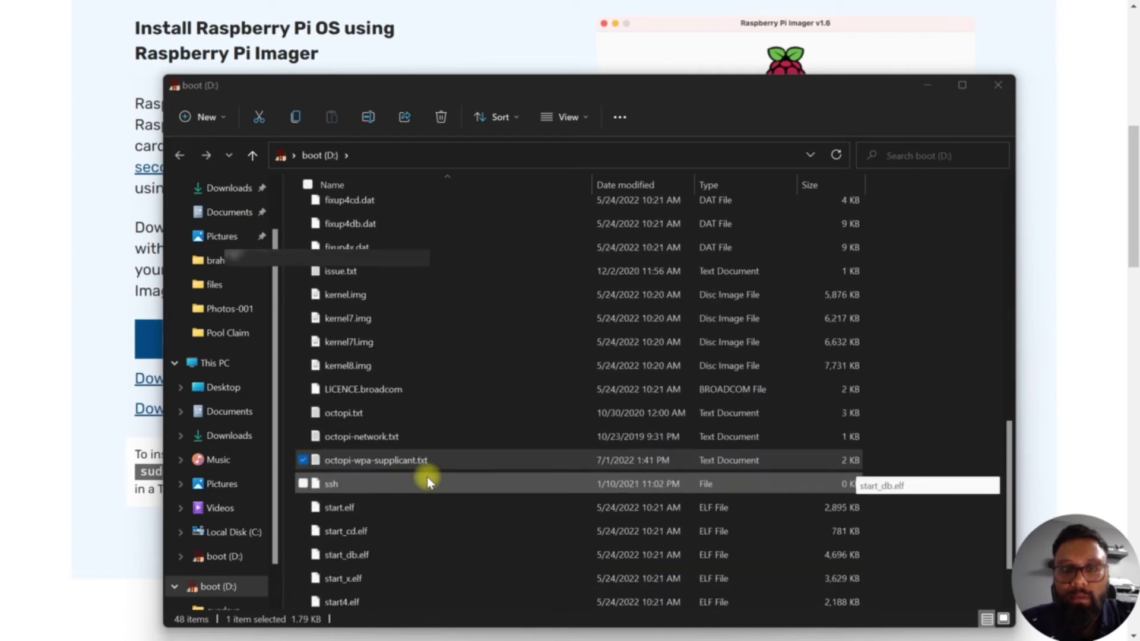
{"action": "left_click", "coordinate": [358, 476]}
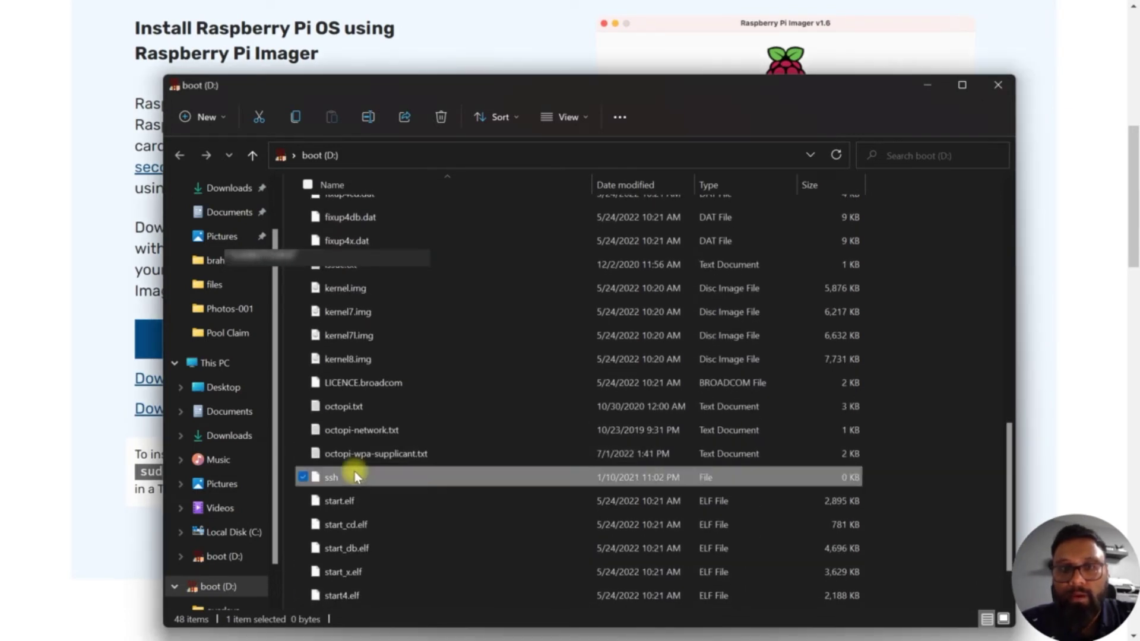
{"action": "scroll", "coordinate": [407, 521], "scroll_direction": "down", "scroll_amount": 1}
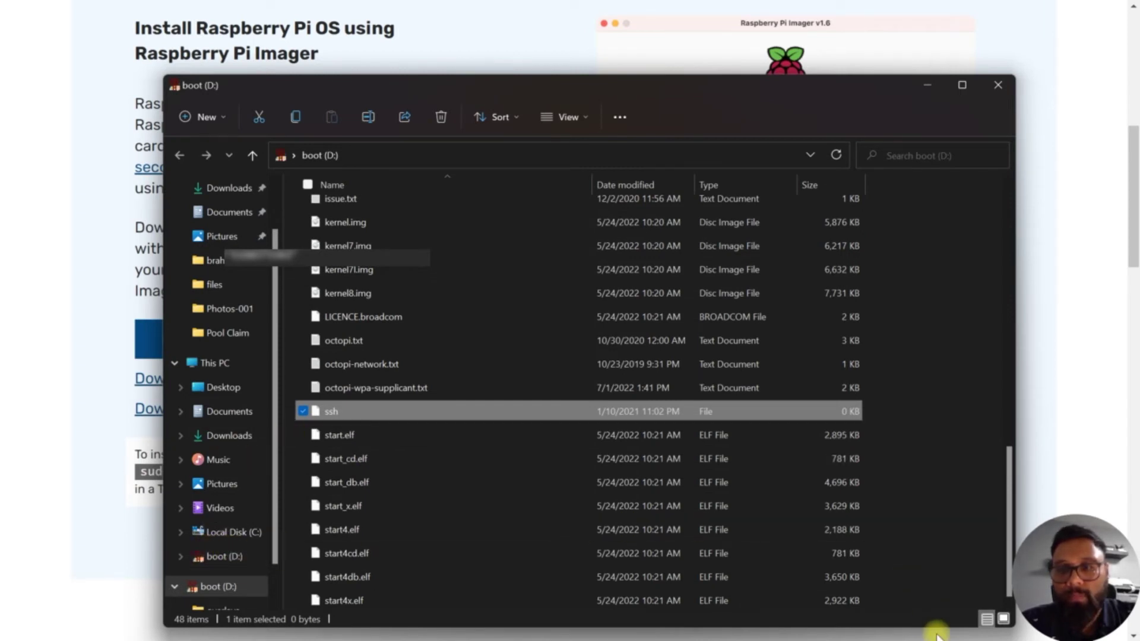
Step: Safely eject the boot drive from the system tray
{"action": "left_click", "coordinate": [965, 639]}
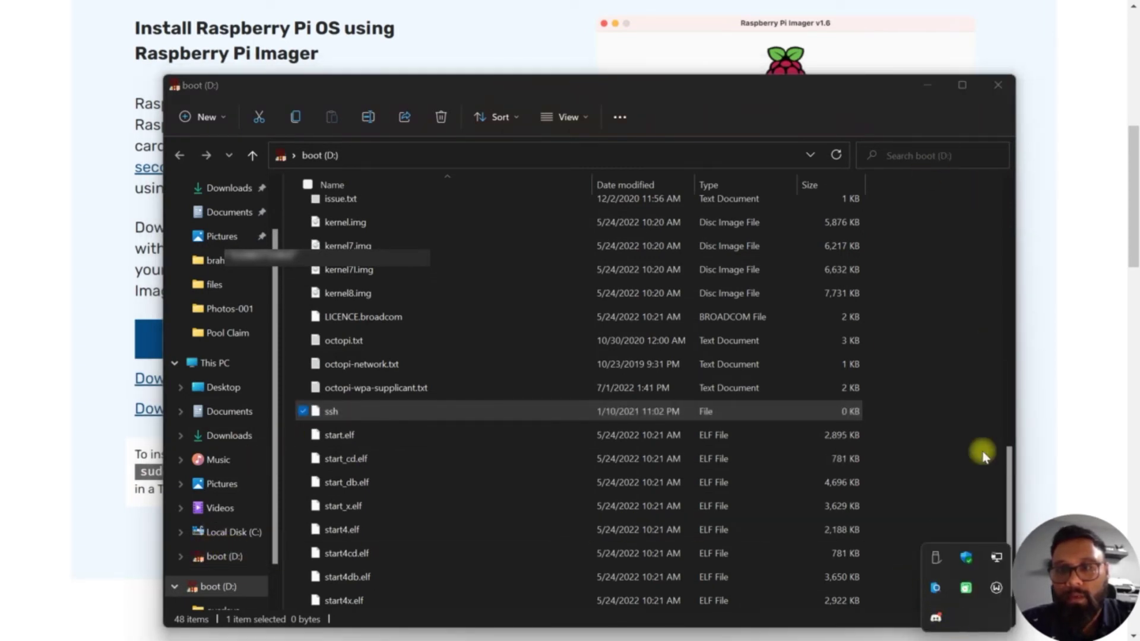
{"action": "left_click", "coordinate": [938, 585]}
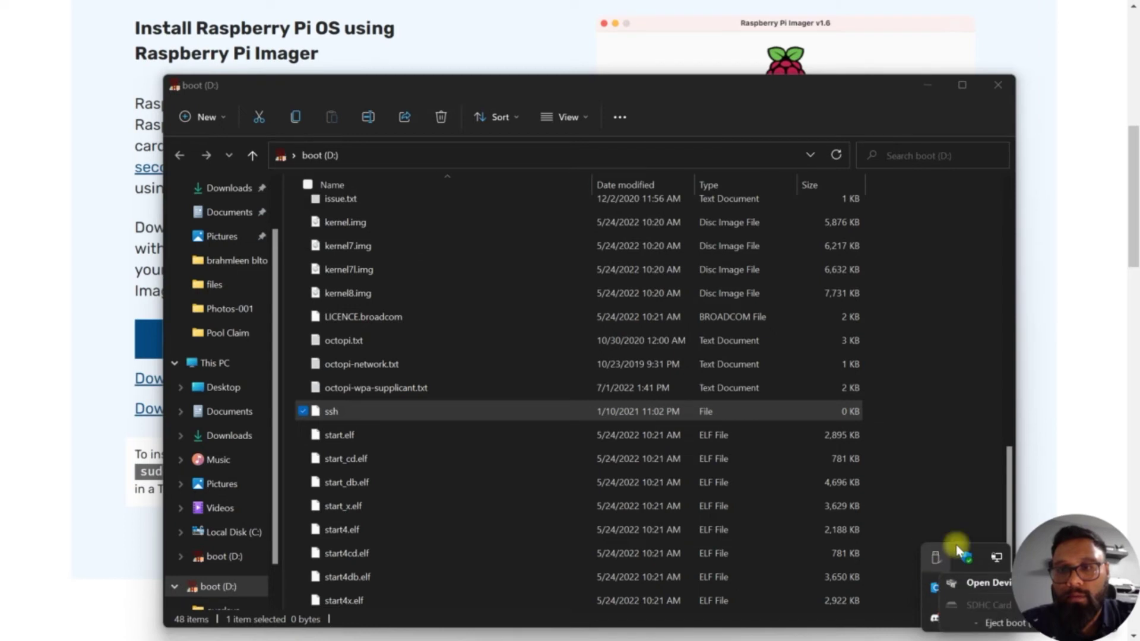
{"action": "left_click", "coordinate": [980, 618]}
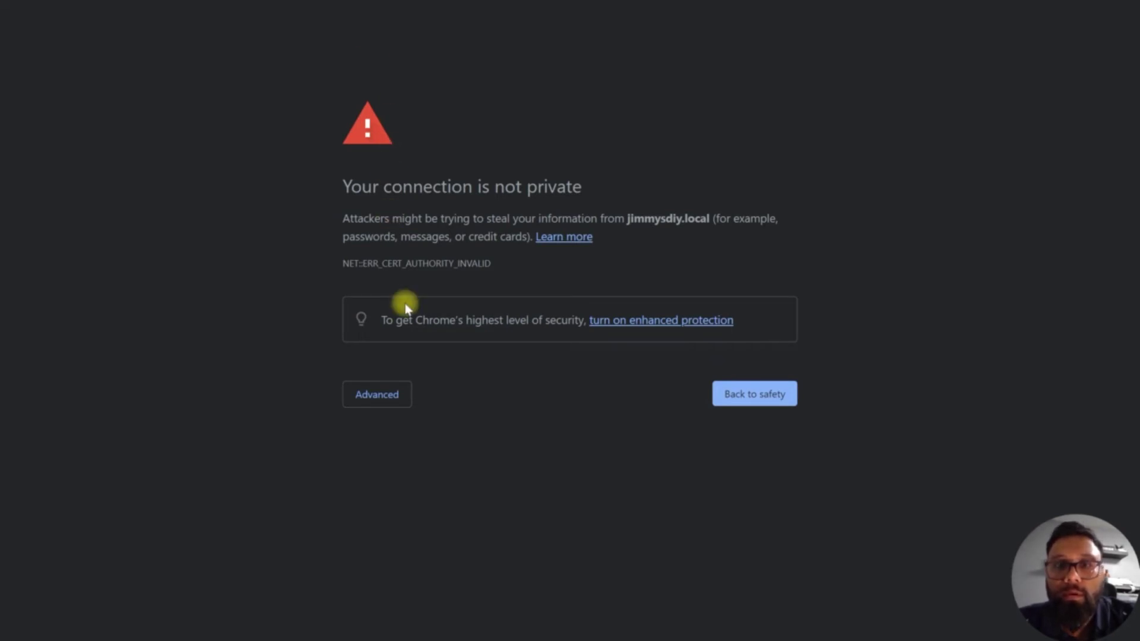
Step: Expand the Advanced details on Chrome's 'Your connection is not private' warning
{"action": "left_click", "coordinate": [383, 404]}
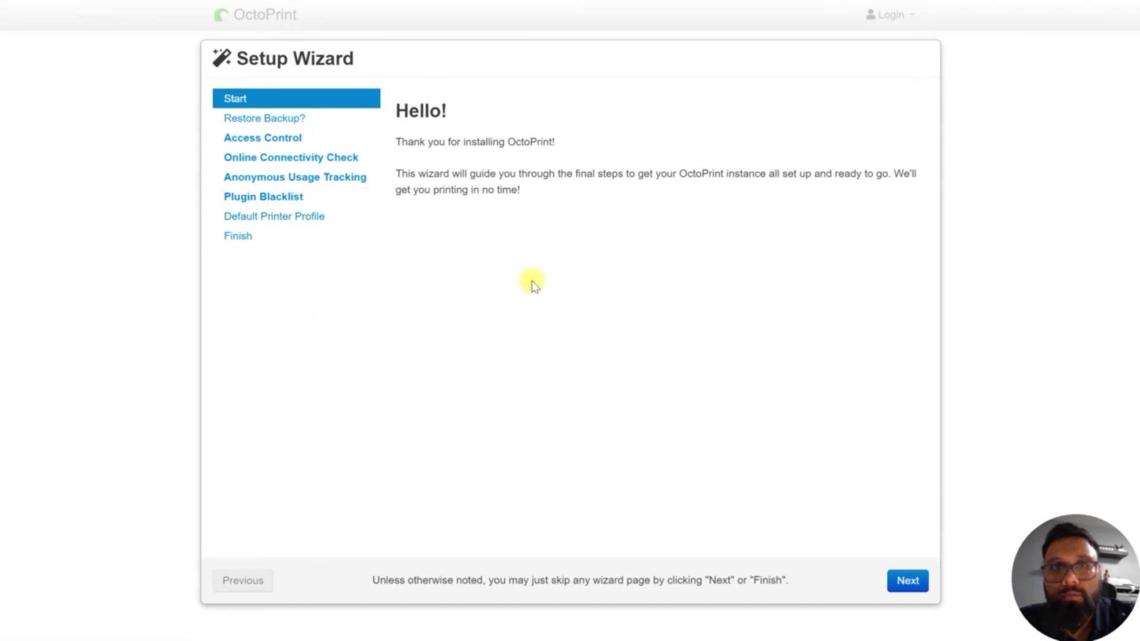
Step: Move past the Setup Wizard's 'Hello!' page with Next
{"action": "left_click", "coordinate": [908, 581]}
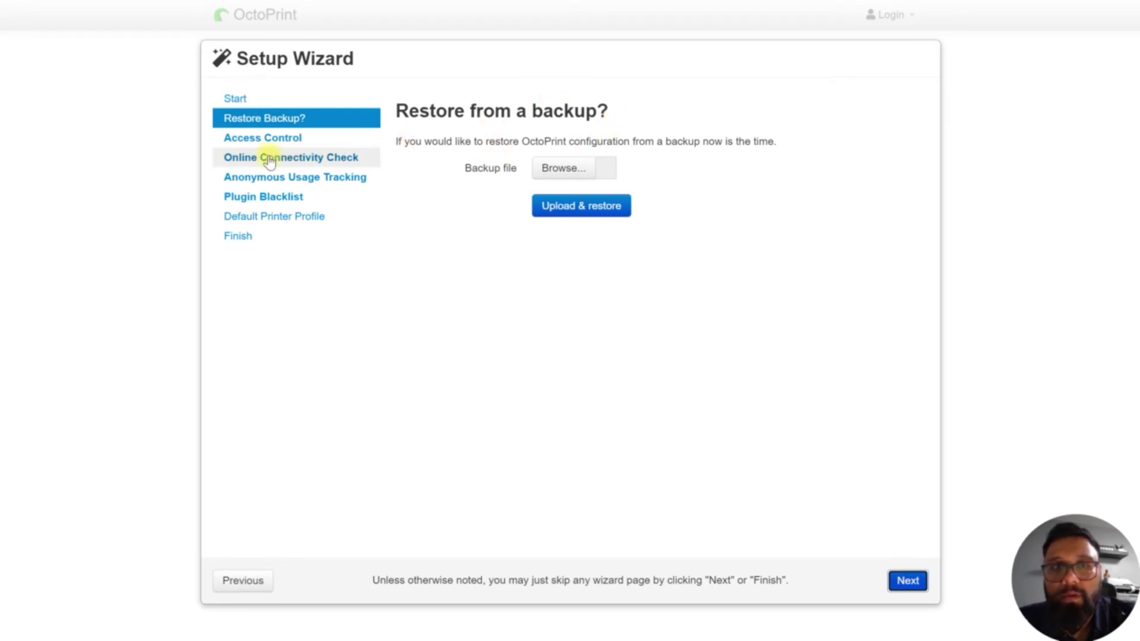
Step: Skip the backup restore and create the admin account with a username and matching password
{"action": "left_click", "coordinate": [901, 582]}
{"action": "left_click", "coordinate": [588, 242]}
{"action": "type", "text": "jim"}
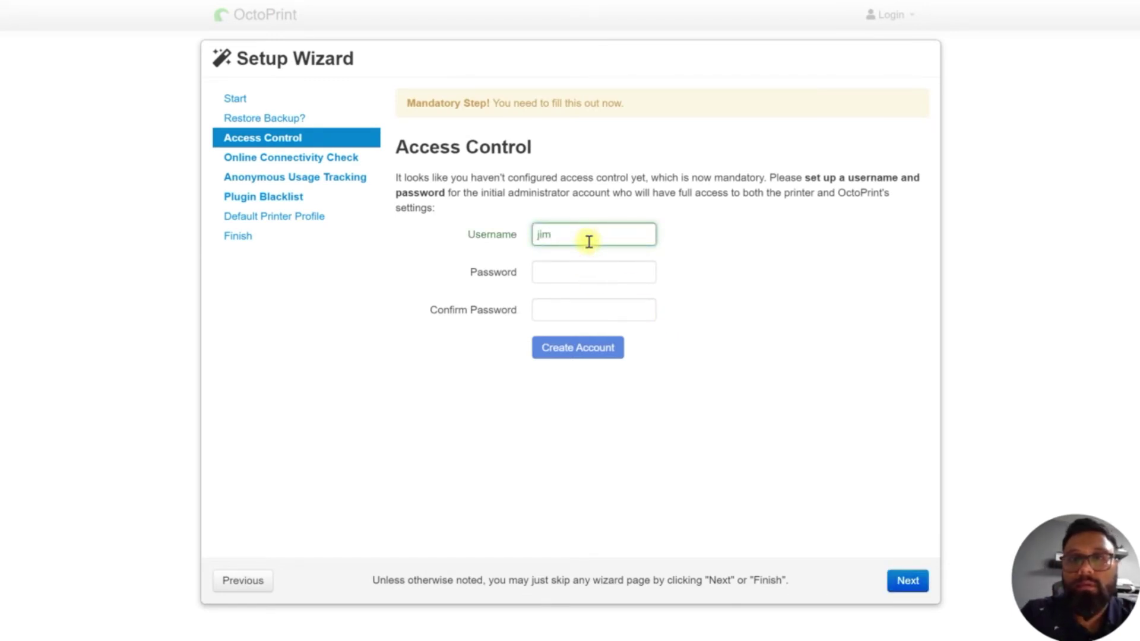
{"action": "key", "text": "BackSpace"}
{"action": "key", "text": "BackSpace"}
{"action": "key", "text": "BackSpace"}
{"action": "type", "text": "testuser"}
{"action": "key", "text": "Tab"}
{"action": "key", "text": "Tab"}
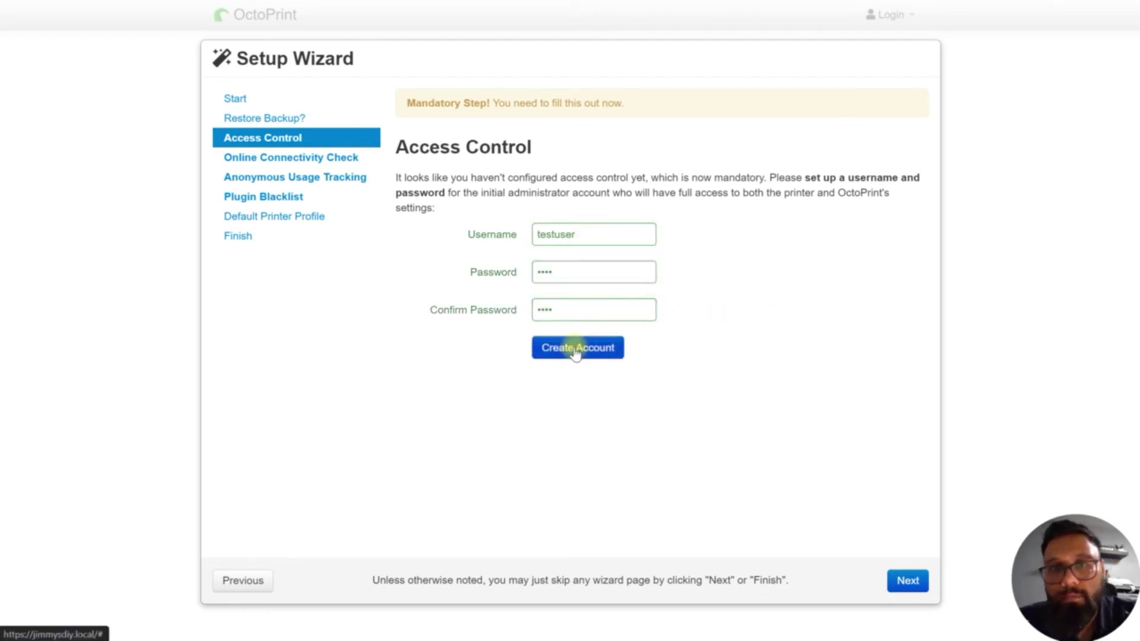
{"action": "left_click", "coordinate": [575, 352]}
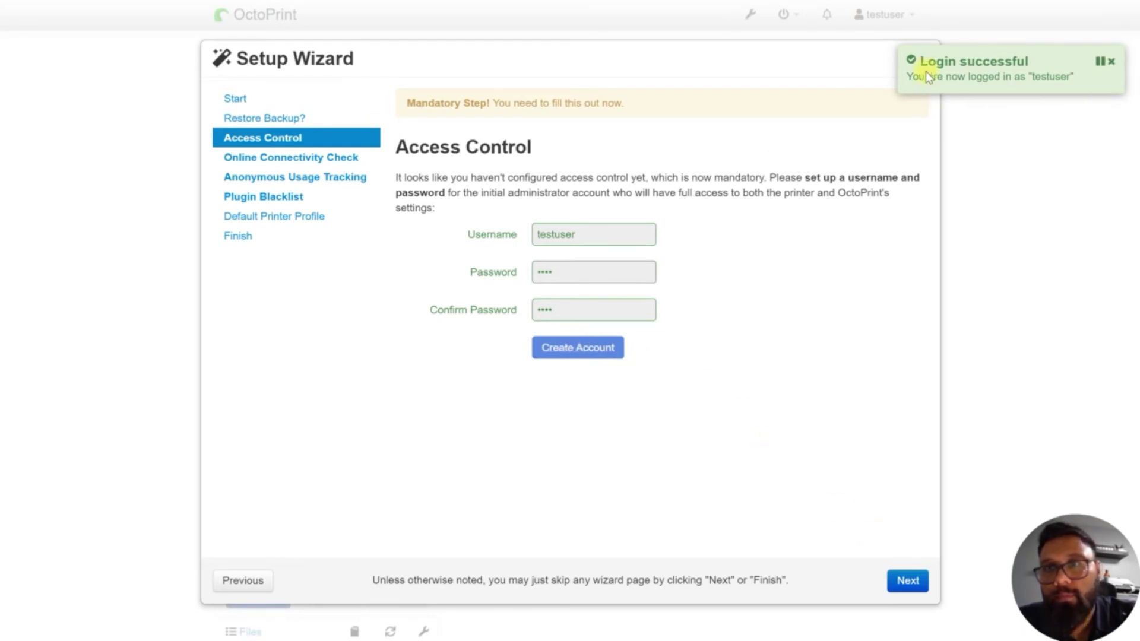
Step: Run the host & port test on 1.1.1.1:53 and the octoprint.org name resolution test, then continue
{"action": "left_click", "coordinate": [901, 587]}
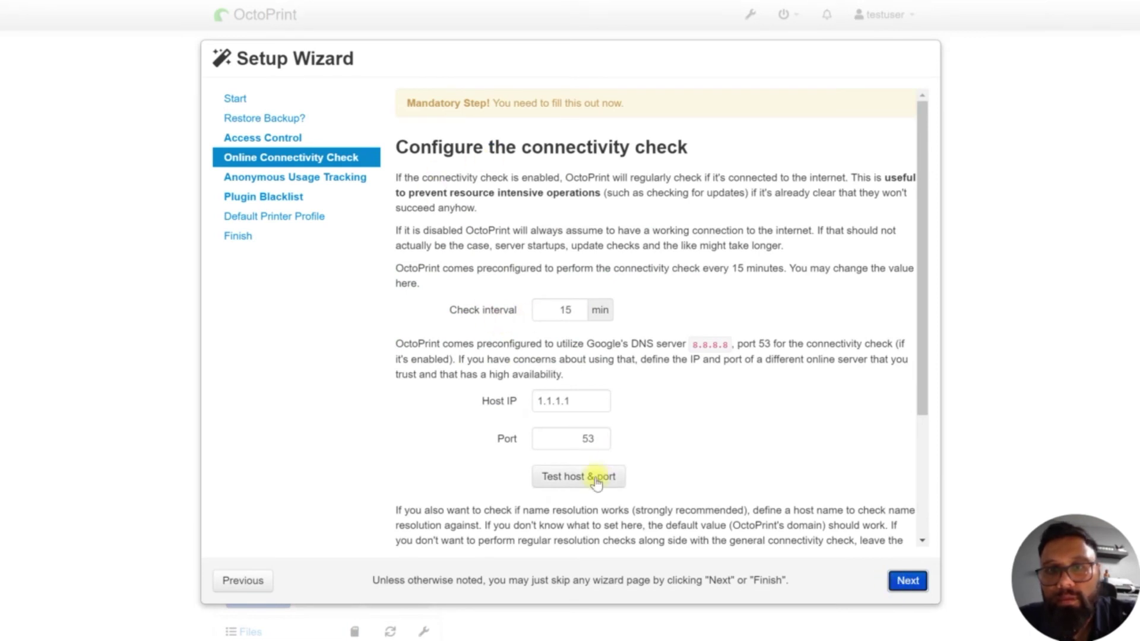
{"action": "left_click", "coordinate": [594, 482]}
{"action": "scroll", "coordinate": [590, 478], "scroll_direction": "down", "scroll_amount": 3}
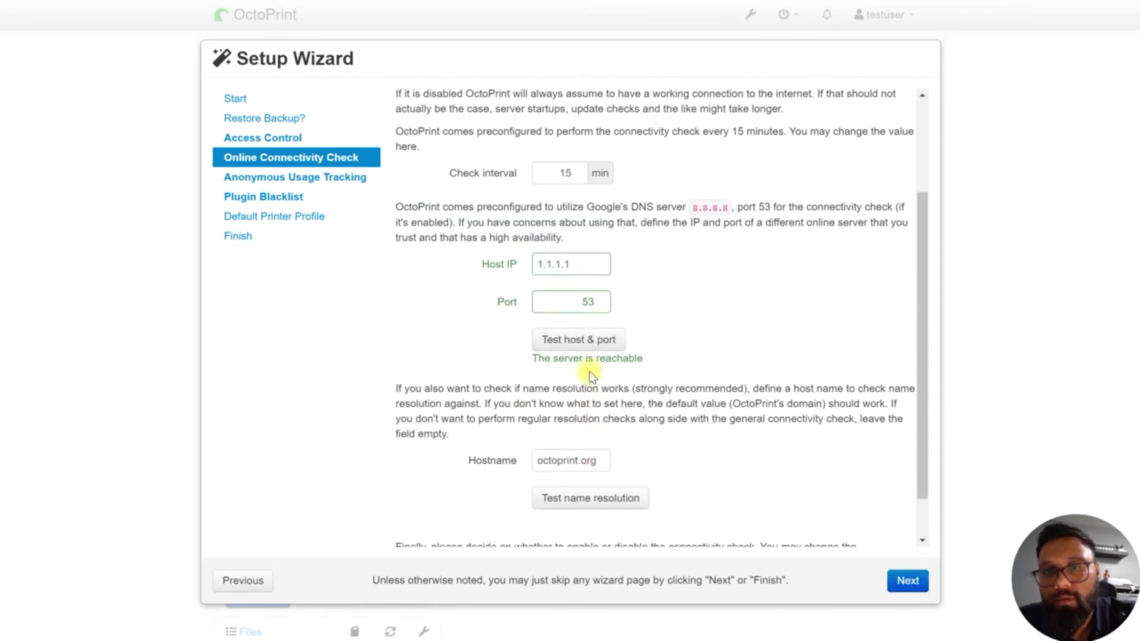
{"action": "left_click", "coordinate": [615, 498]}
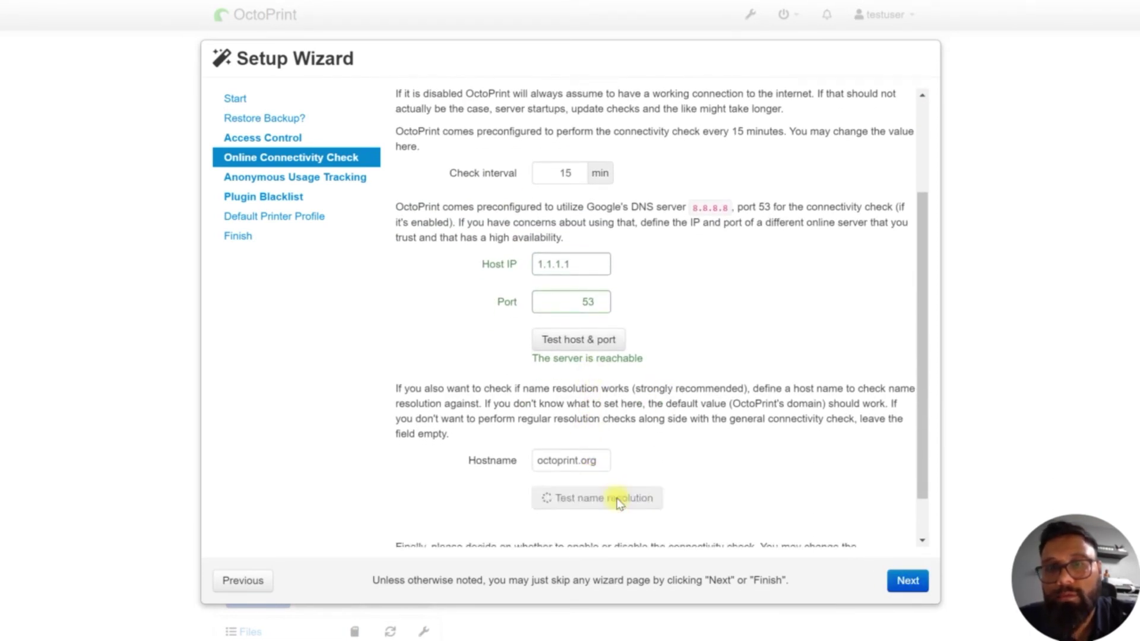
{"action": "scroll", "coordinate": [617, 502], "scroll_direction": "down", "scroll_amount": 2}
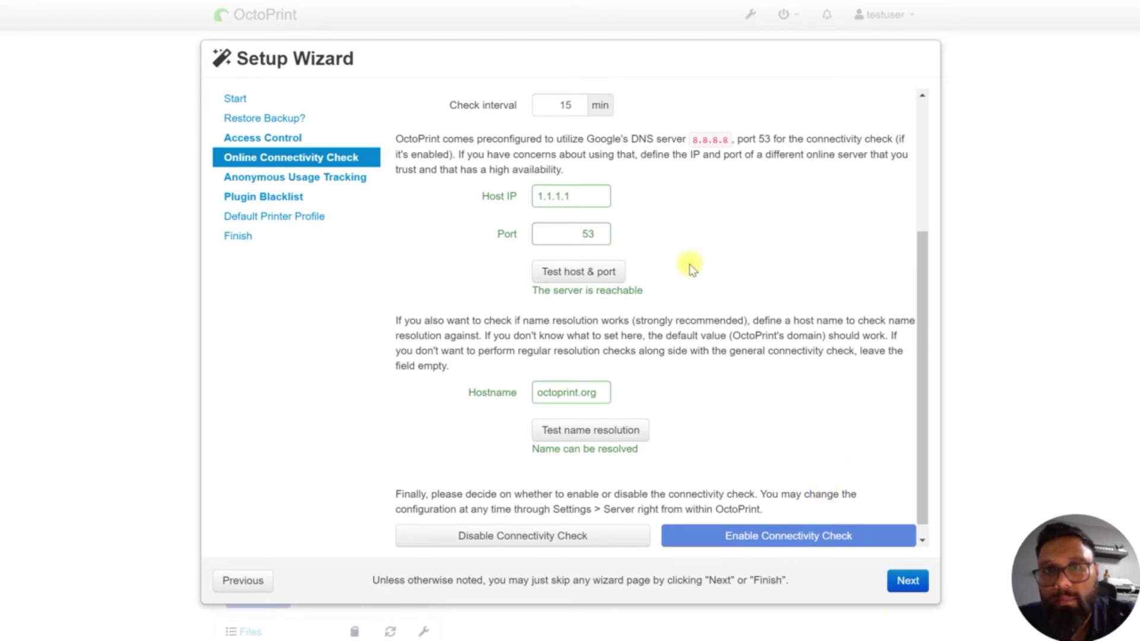
{"action": "left_click", "coordinate": [908, 586]}
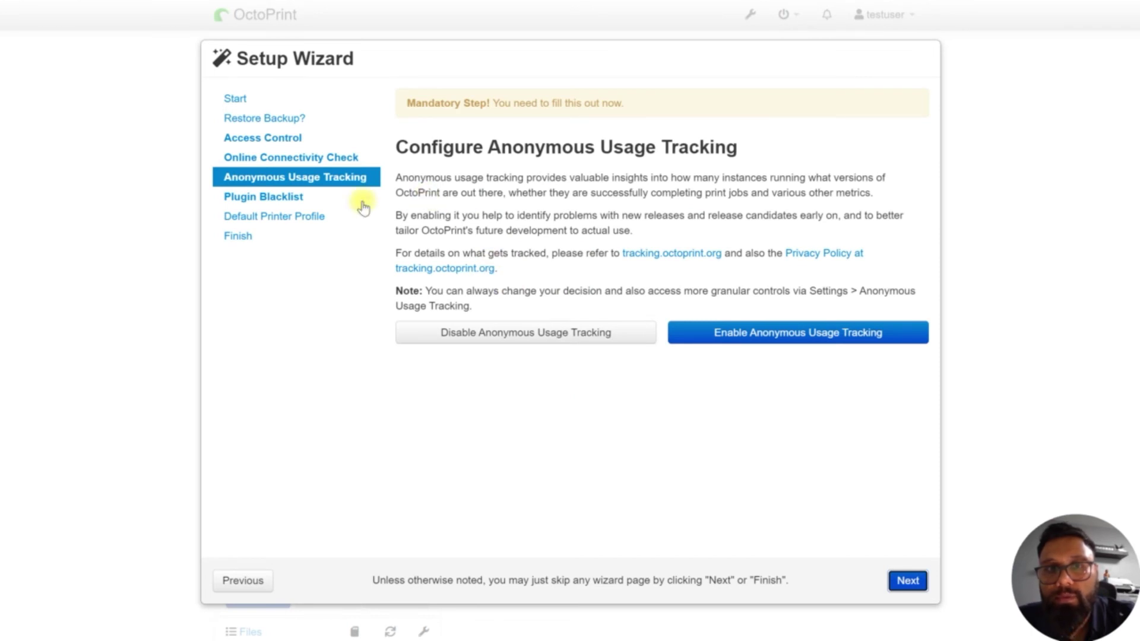
Step: Disable anonymous usage tracking and enable plugin blacklist processing
{"action": "left_click", "coordinate": [561, 345]}
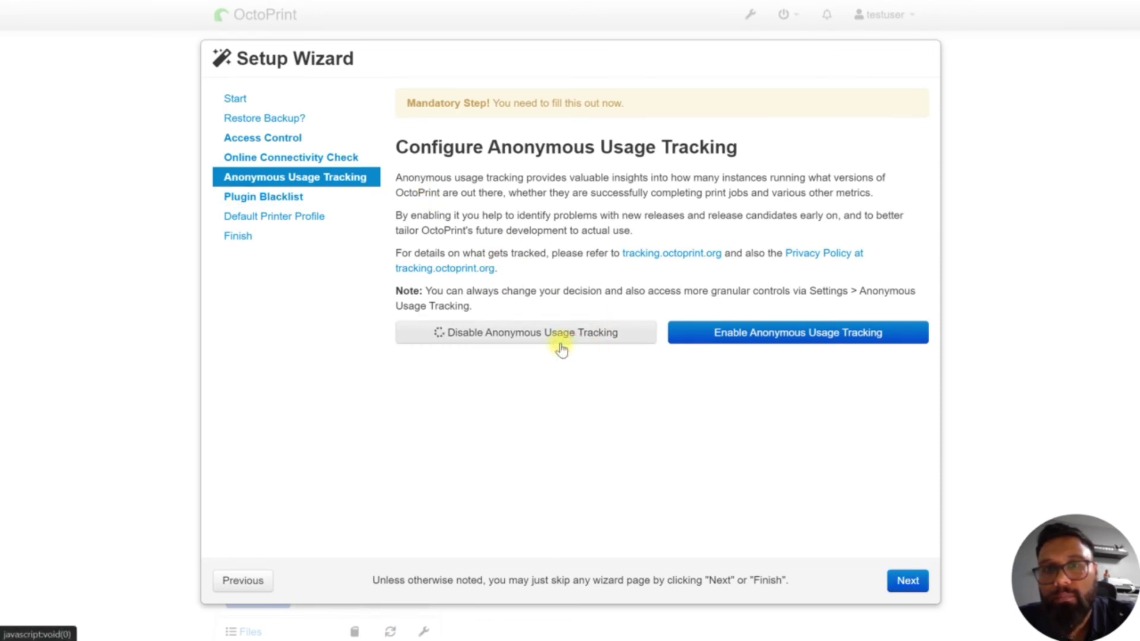
{"action": "left_click", "coordinate": [901, 582]}
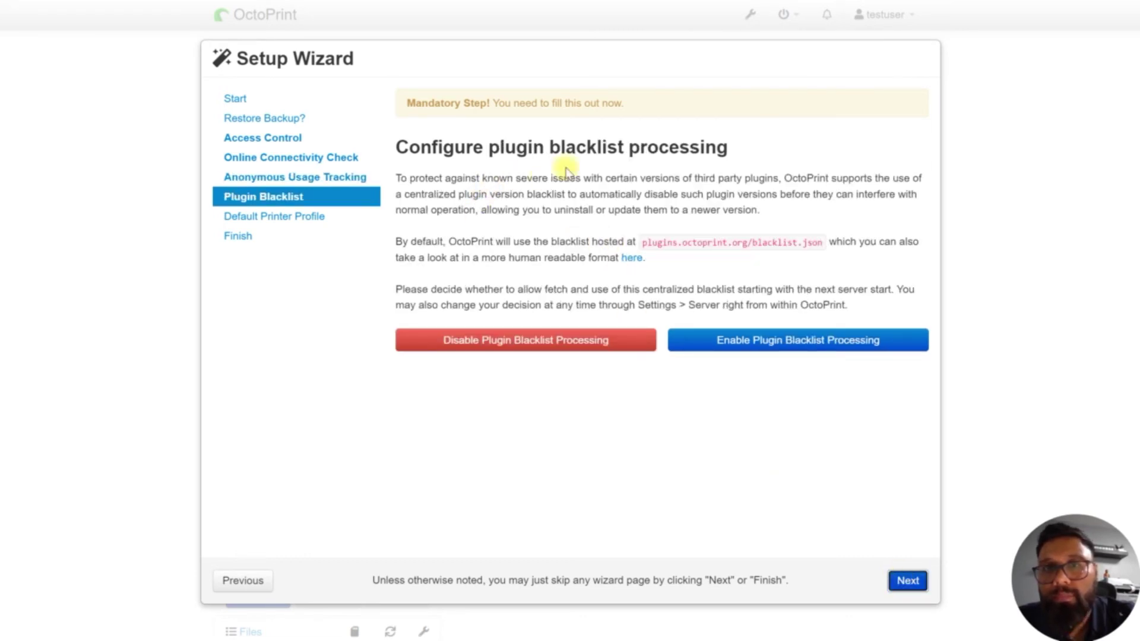
{"action": "left_click", "coordinate": [734, 349]}
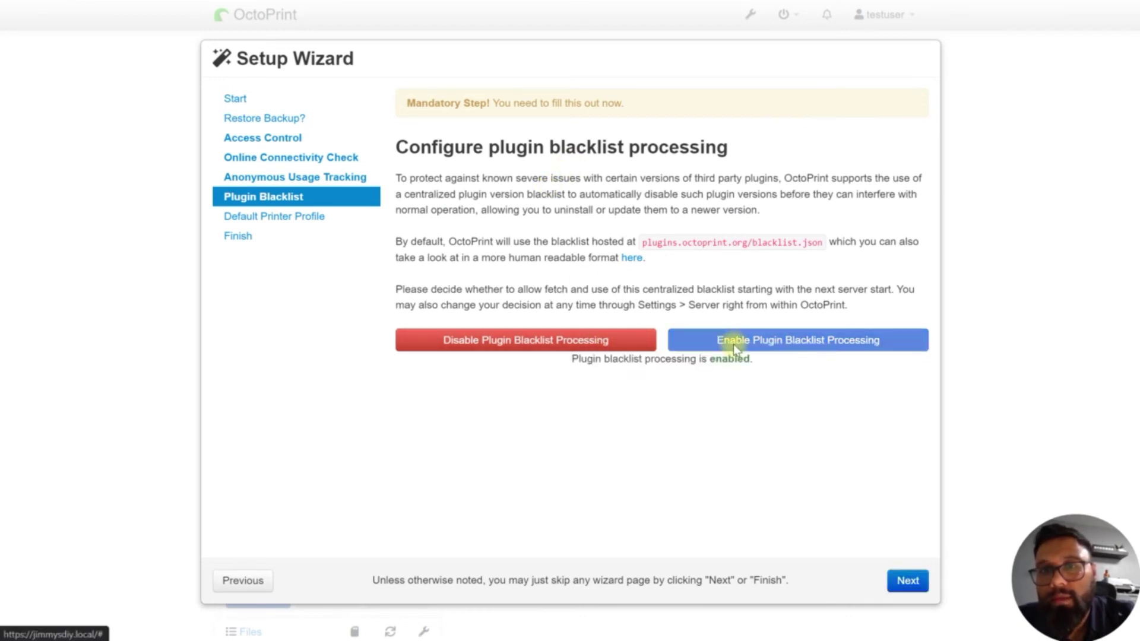
Step: Name the printer profile Ender3 and set its model to Ender3-Reloaded
{"action": "left_click", "coordinate": [902, 582]}
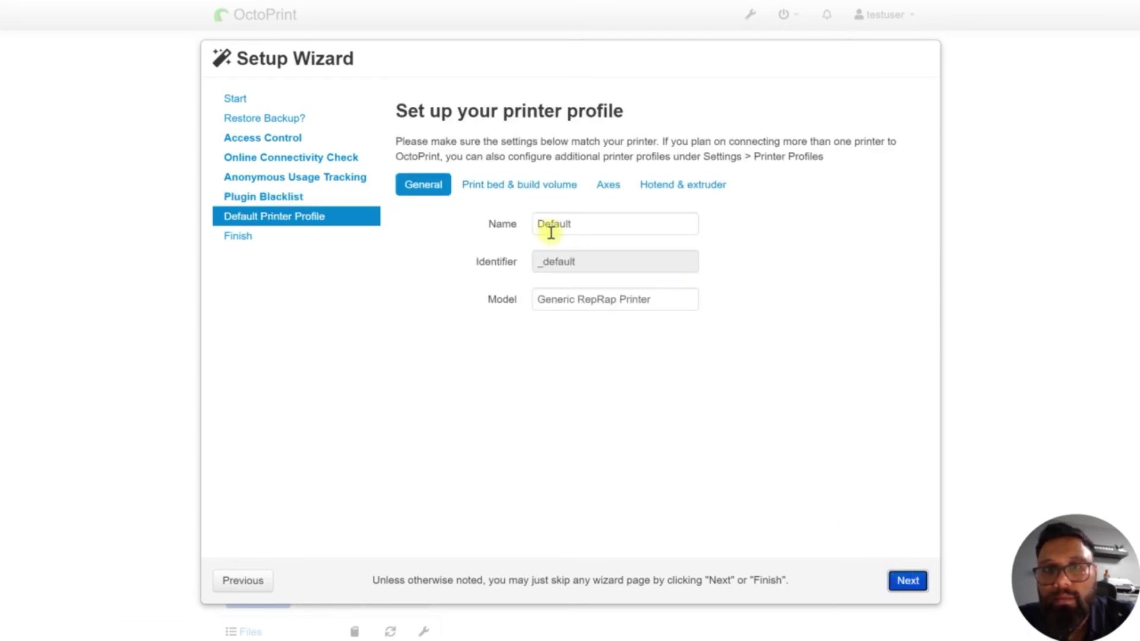
{"action": "double_click", "coordinate": [580, 224]}
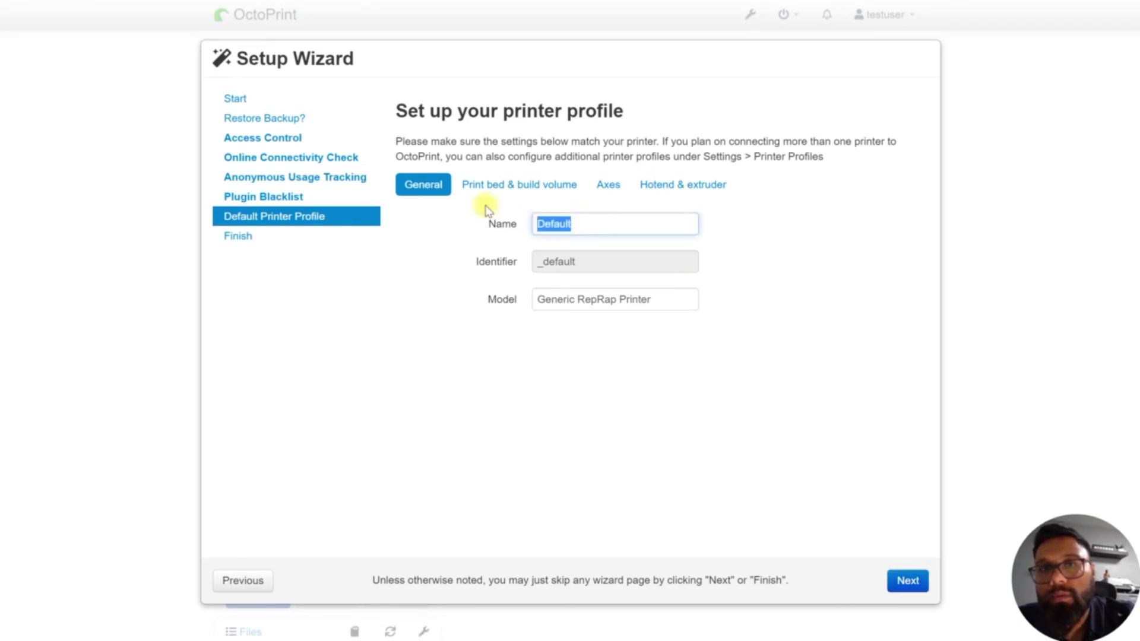
{"action": "type", "text": "Ene"}
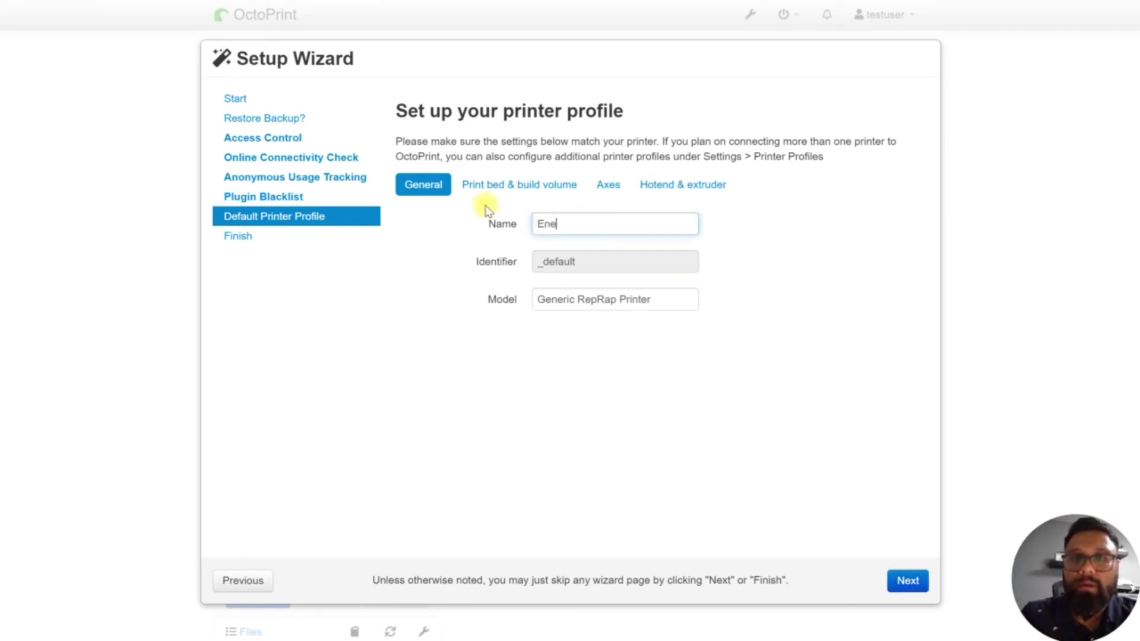
{"action": "key", "text": "BackSpace"}
{"action": "type", "text": "der3"}
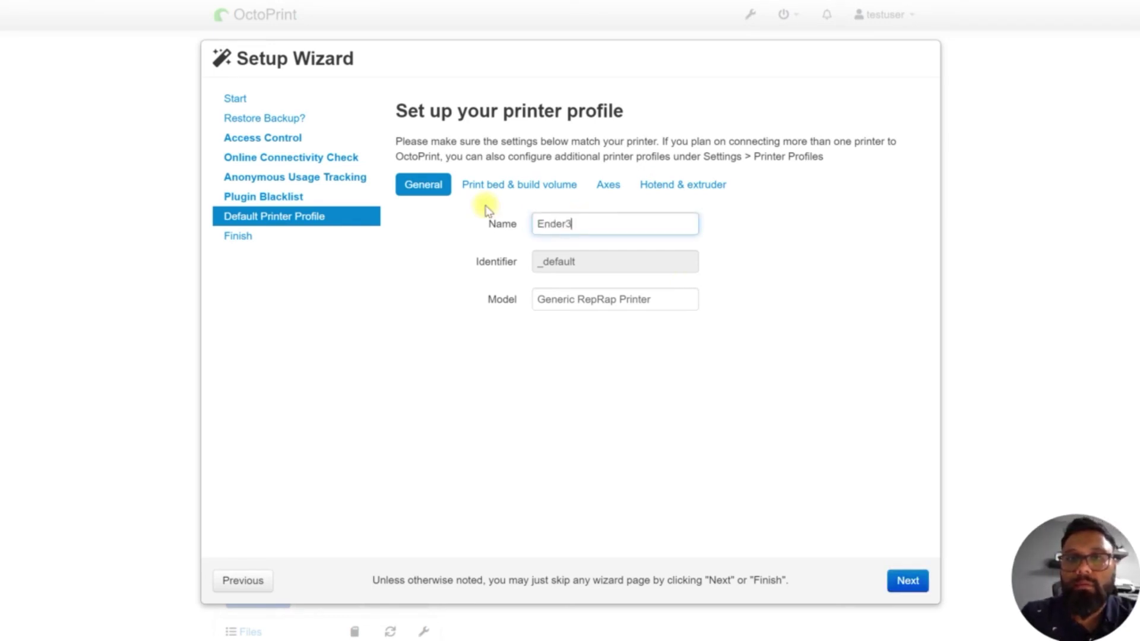
{"action": "key", "text": "Tab"}
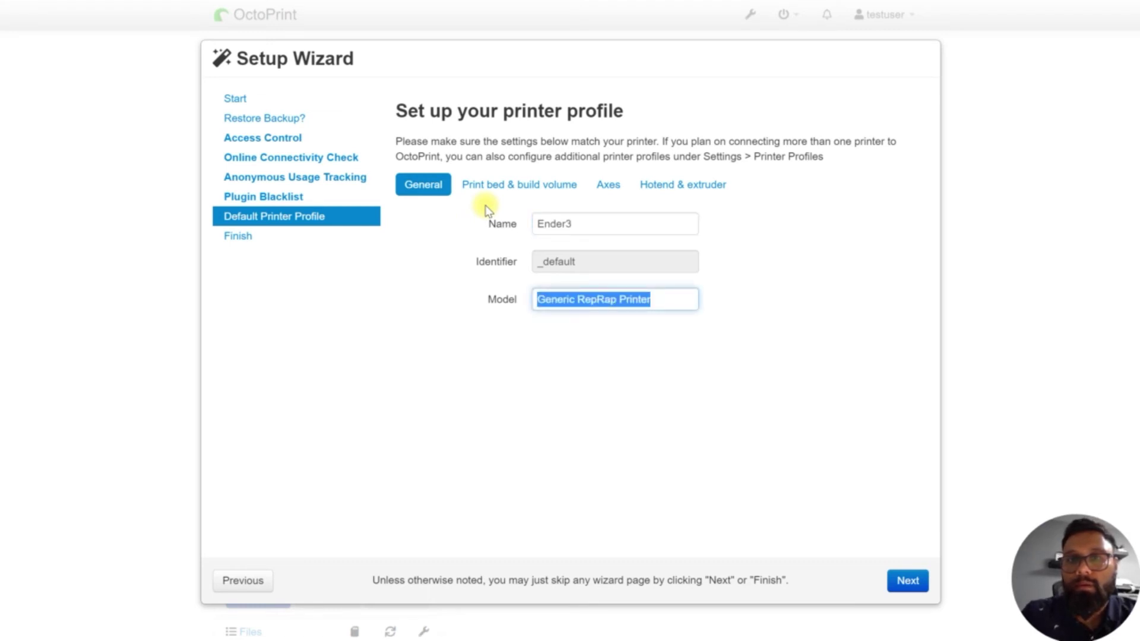
{"action": "type", "text": "ENde"}
{"action": "key", "text": "BackSpace"}
{"action": "key", "text": "BackSpace"}
{"action": "key", "text": "BackSpace"}
{"action": "type", "text": "ender"}
{"action": "key", "text": "BackSpace"}
{"action": "type", "text": "nder3"}
{"action": "key", "text": "BackSpace"}
{"action": "key", "text": "BackSpace"}
{"action": "type", "text": "33 "}
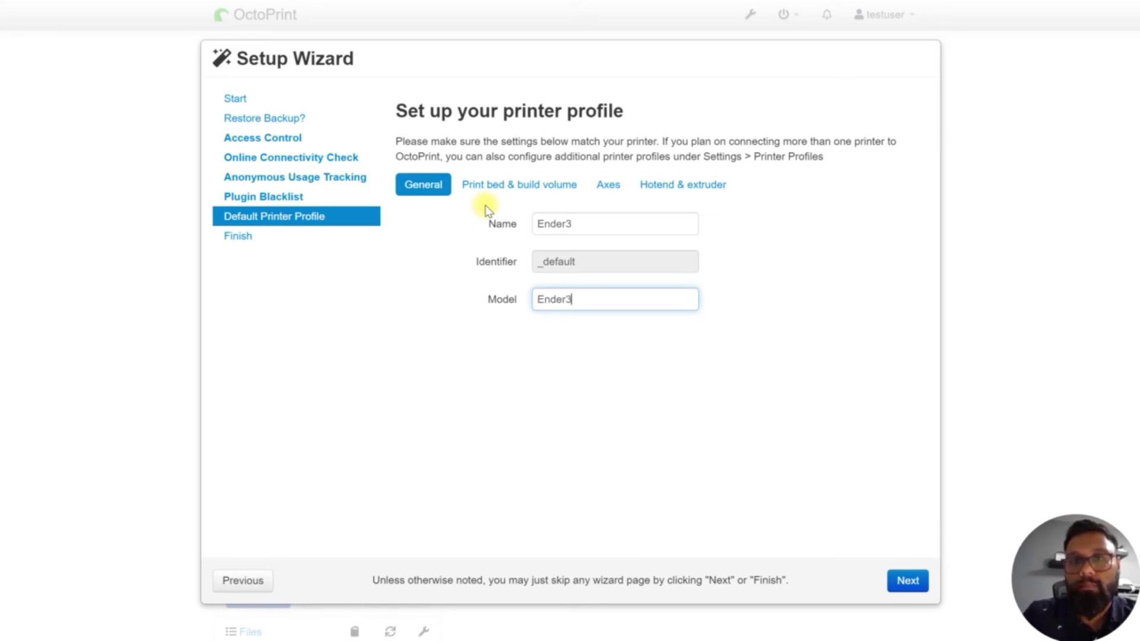
{"action": "type", "text": "-Reloaded"}
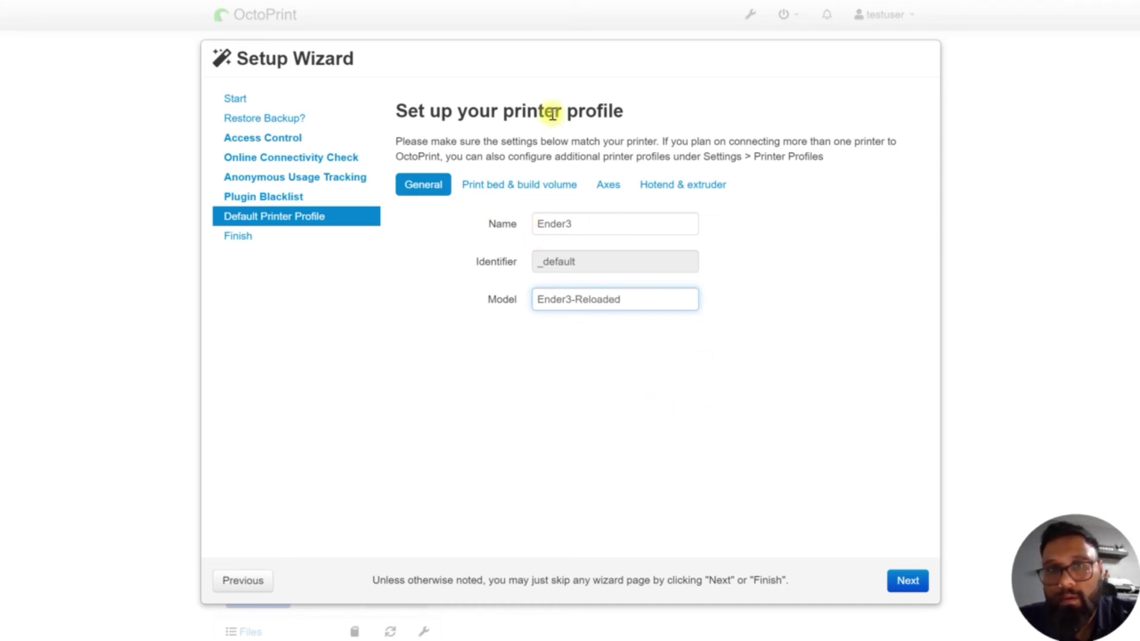
Step: Set the print bed width and depth to 235 and the height to 250 mm
{"action": "left_click", "coordinate": [547, 181]}
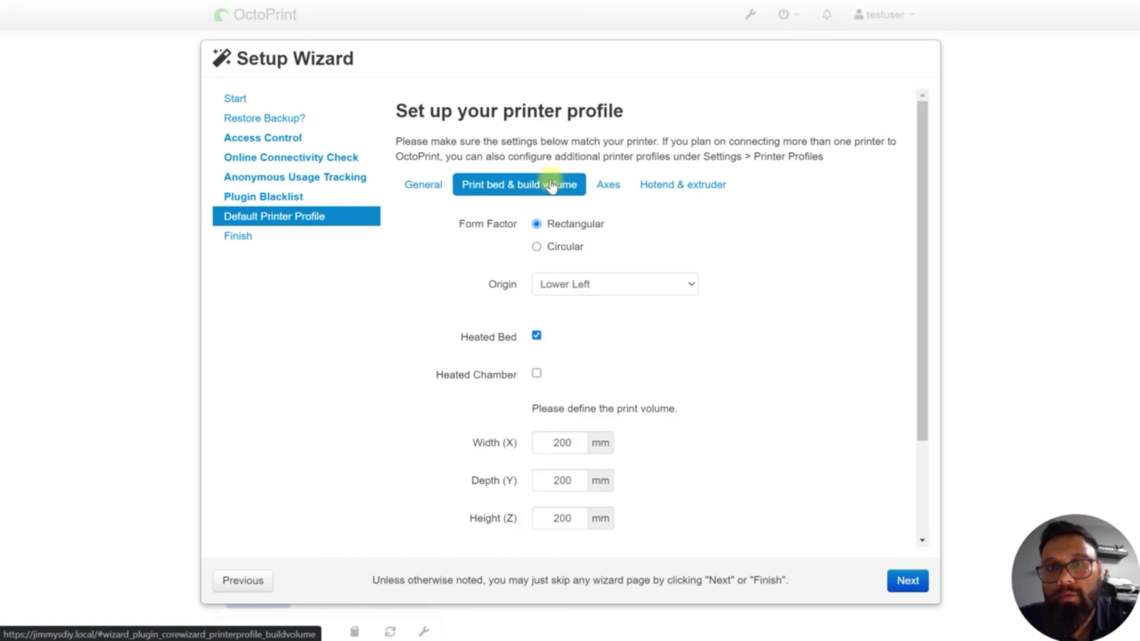
{"action": "left_click", "coordinate": [562, 443]}
{"action": "left_click_drag", "start_coordinate": [558, 444], "coordinate": [571, 444]}
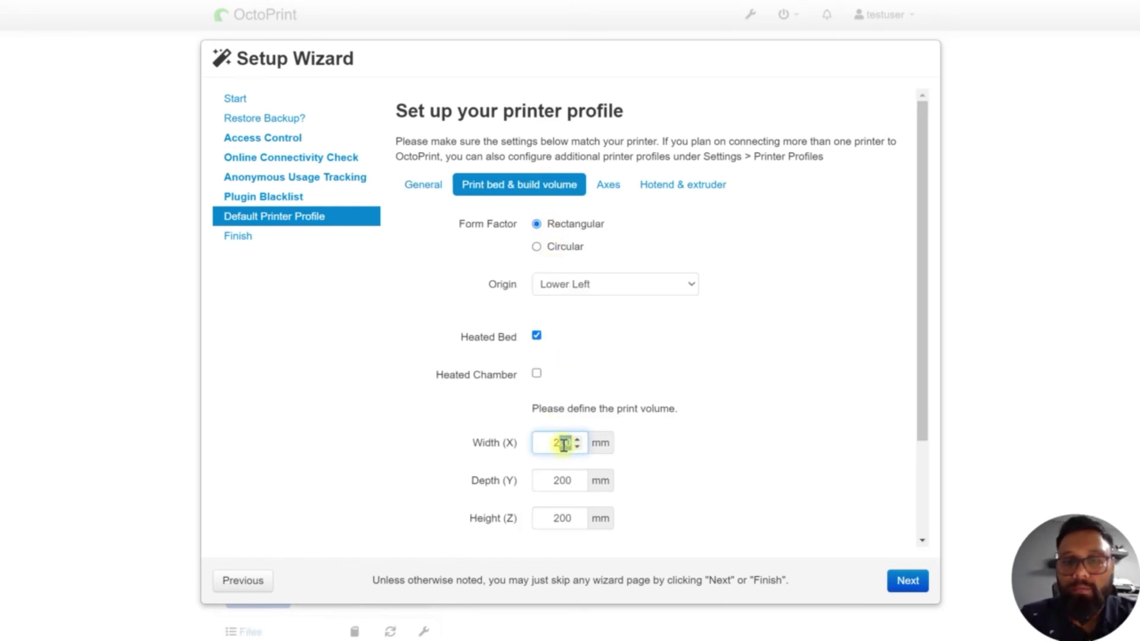
{"action": "key", "text": "BackSpace"}
{"action": "type", "text": "35"}
{"action": "key", "text": "Tab"}
{"action": "type", "text": "235"}
{"action": "key", "text": "Tab"}
{"action": "type", "text": "5"}
{"action": "key", "text": "BackSpace"}
{"action": "type", "text": "250"}
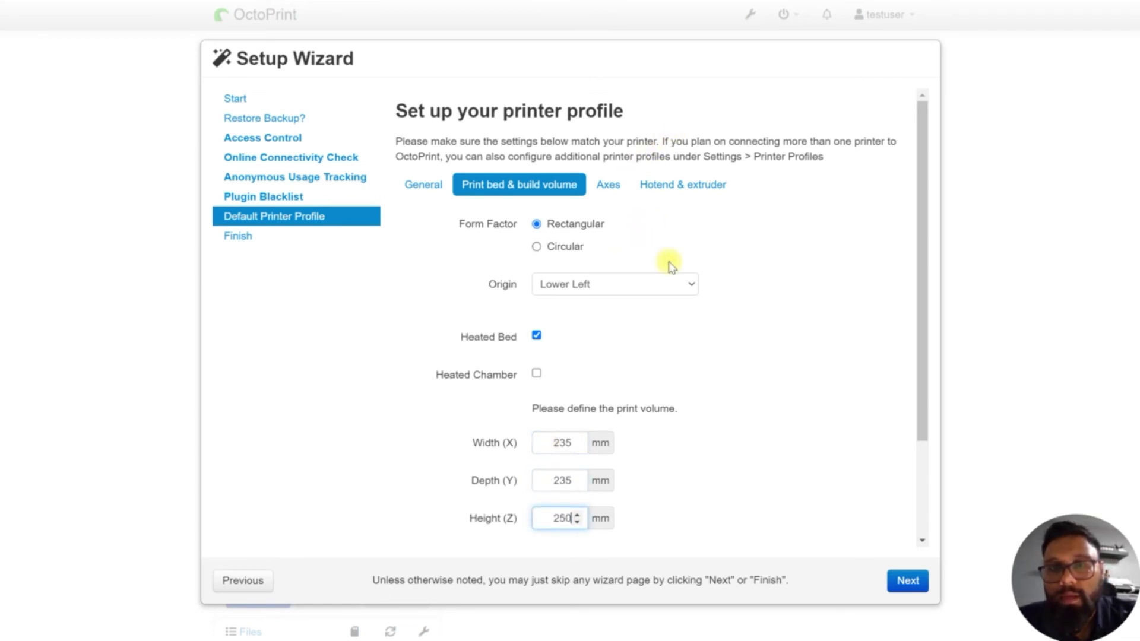
Step: Review the profile's Axes and Hotend settings
{"action": "scroll", "coordinate": [666, 262], "scroll_direction": "down", "scroll_amount": 1}
{"action": "scroll", "coordinate": [669, 266], "scroll_direction": "down", "scroll_amount": 1}
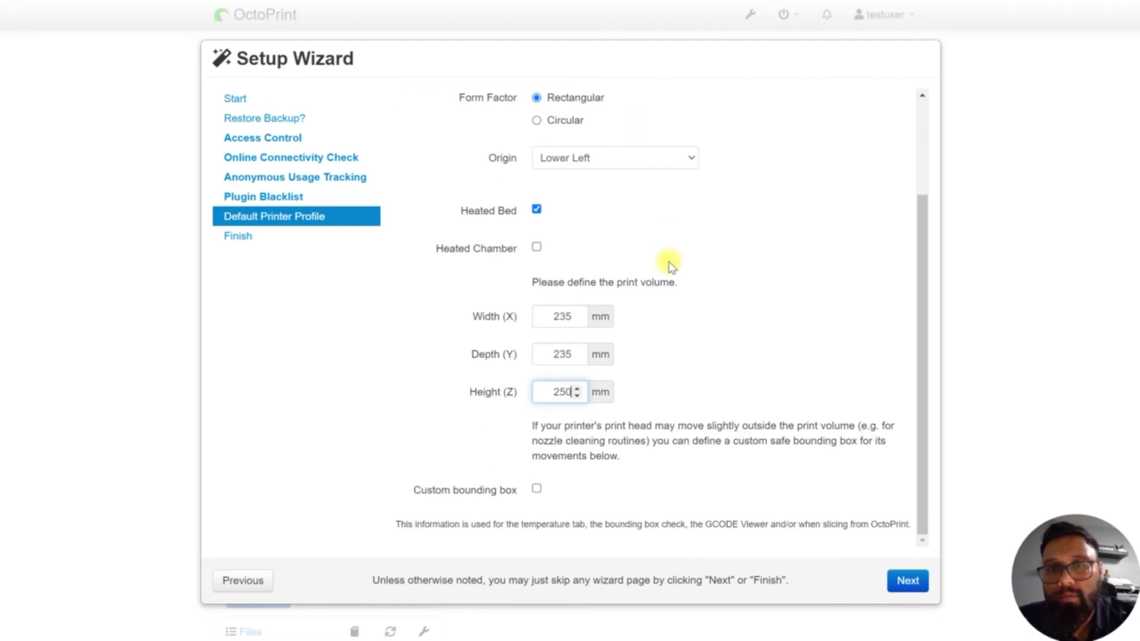
{"action": "scroll", "coordinate": [680, 320], "scroll_direction": "up", "scroll_amount": 2}
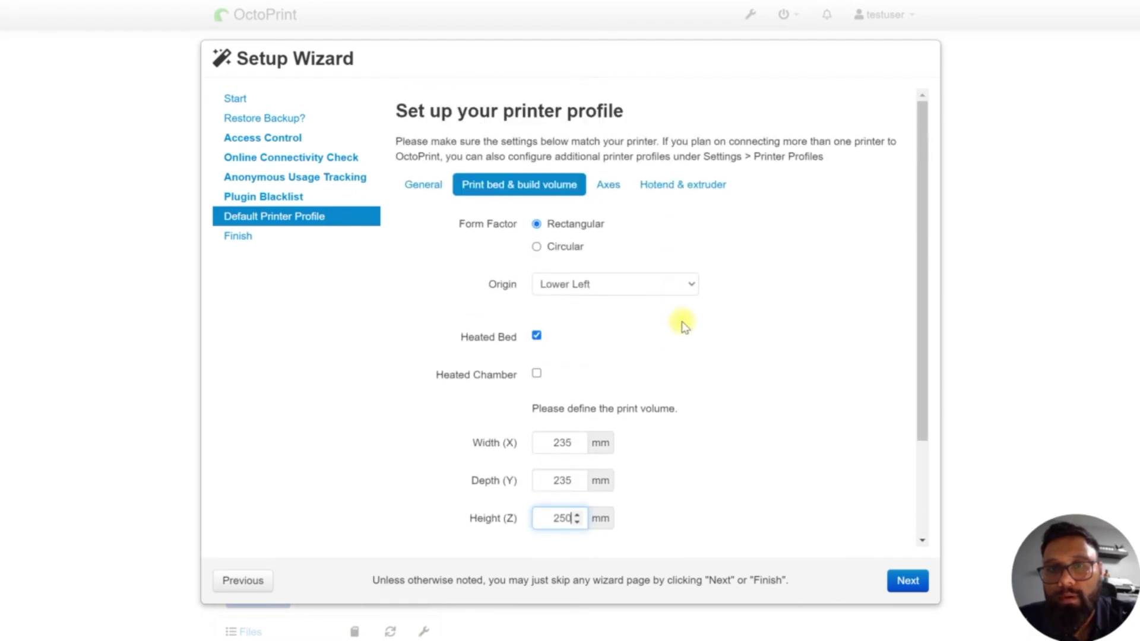
{"action": "left_click", "coordinate": [610, 187]}
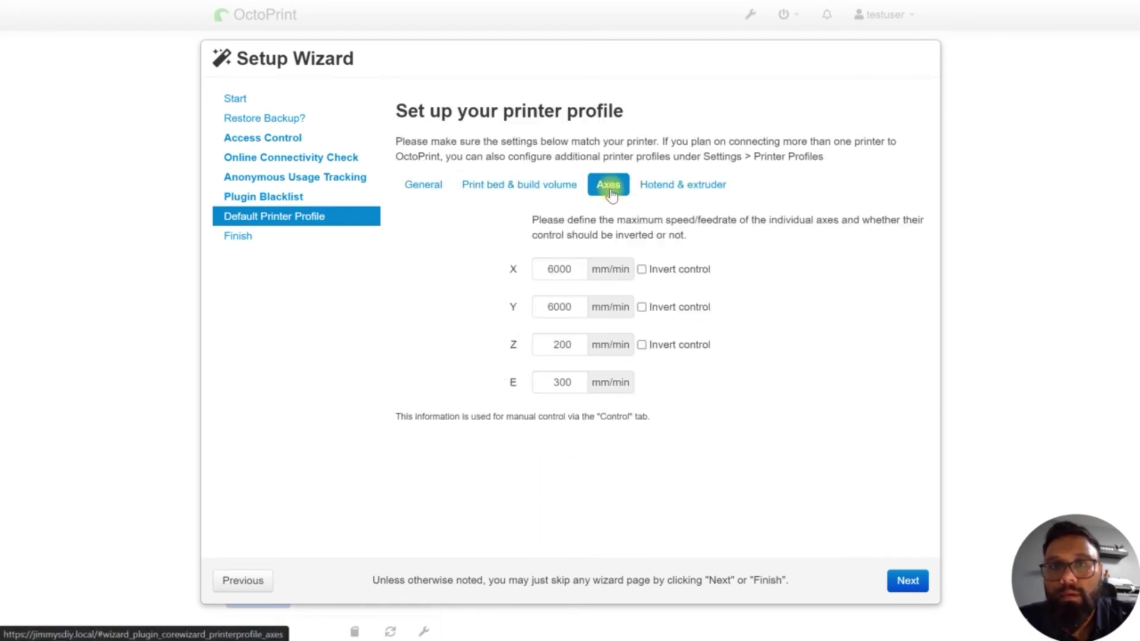
{"action": "left_click", "coordinate": [677, 189]}
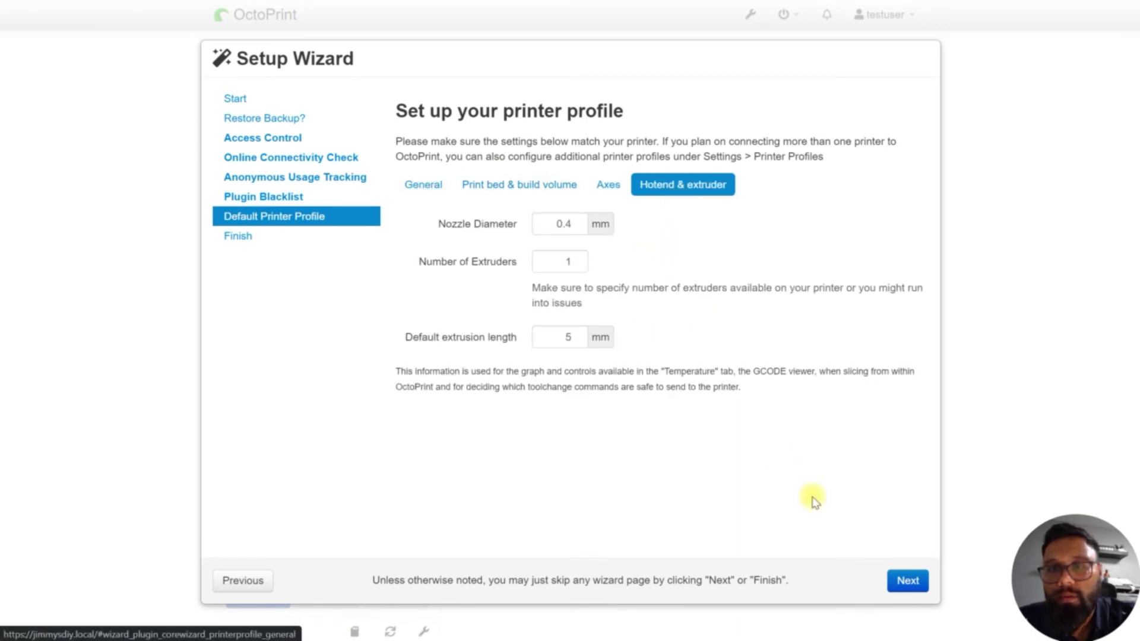
Step: Finish the wizard, then cancel and ignore the Pi Support Plugin 2022.6.13 update
{"action": "left_click", "coordinate": [908, 580]}
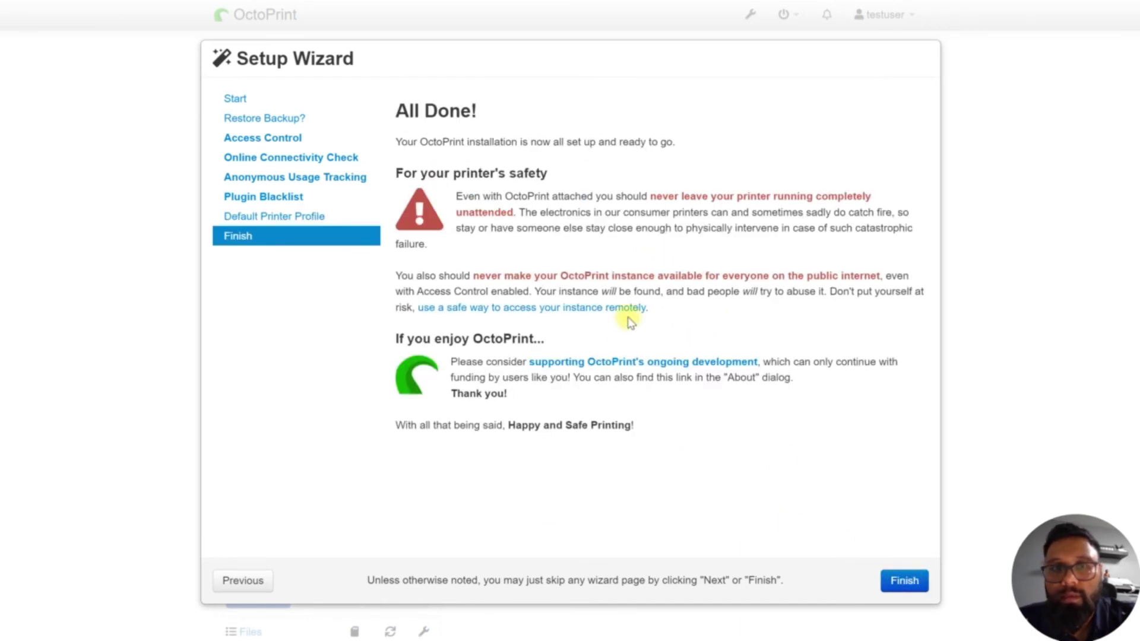
{"action": "left_click", "coordinate": [893, 582]}
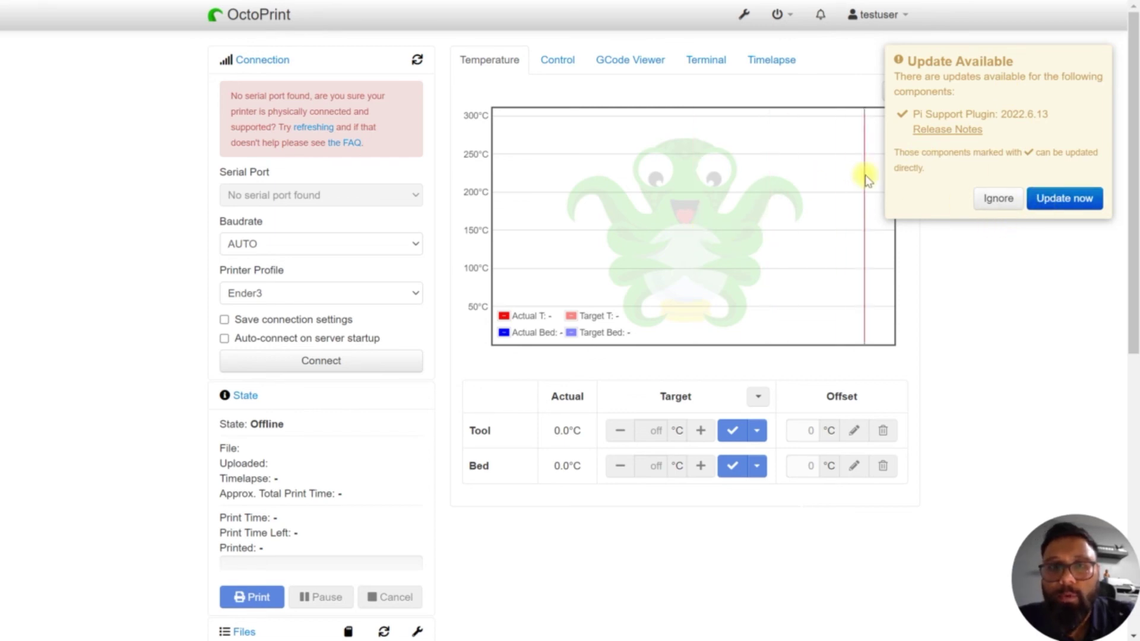
{"action": "left_click", "coordinate": [1057, 196]}
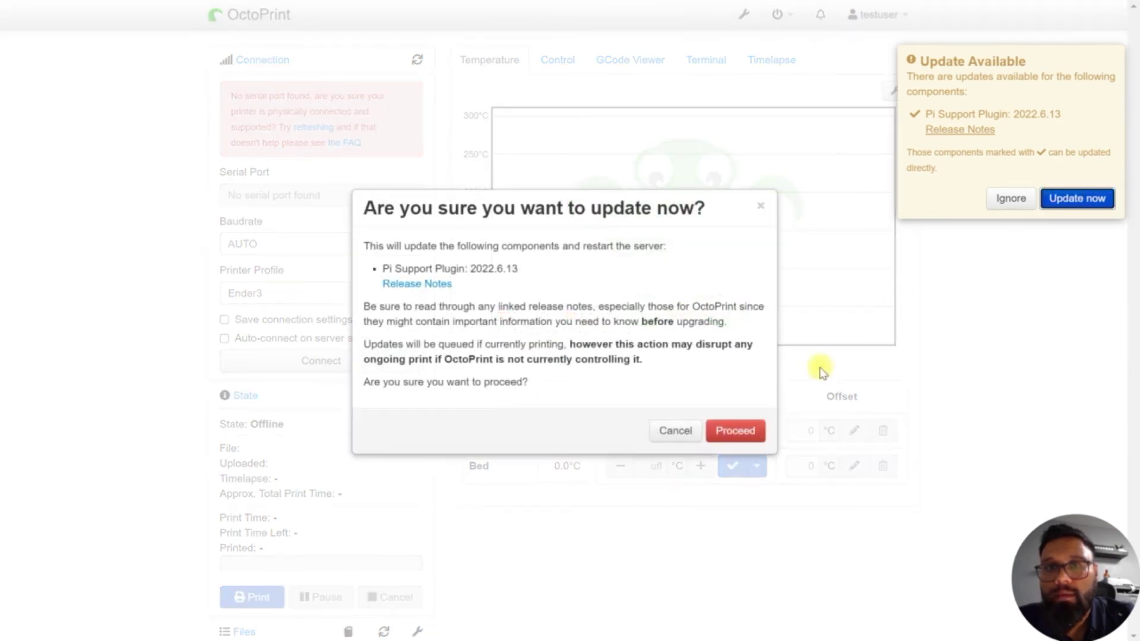
{"action": "left_click", "coordinate": [675, 430]}
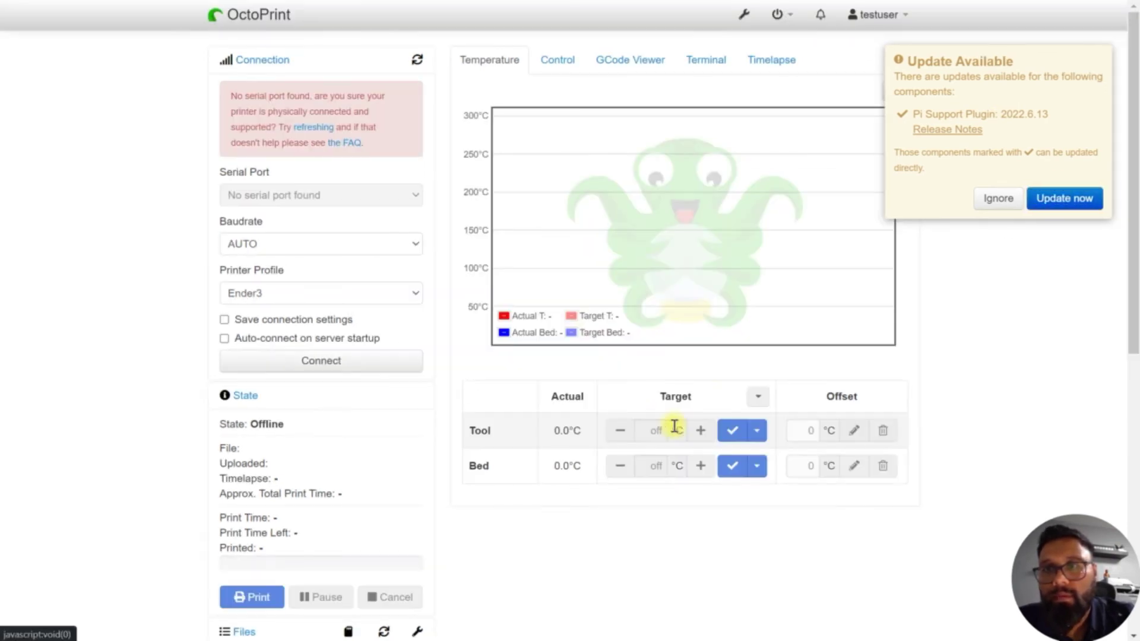
{"action": "left_click", "coordinate": [999, 203]}
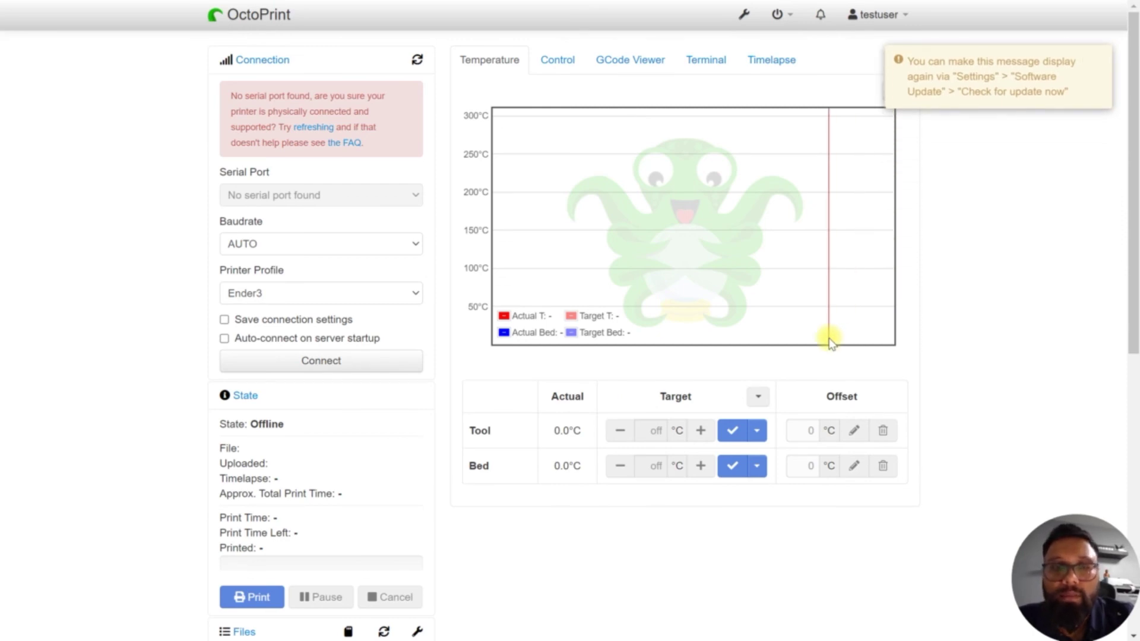
Step: Scroll down the OctoPrint dashboard to the Files panel and back up
{"action": "scroll", "coordinate": [582, 344], "scroll_direction": "down", "scroll_amount": 9}
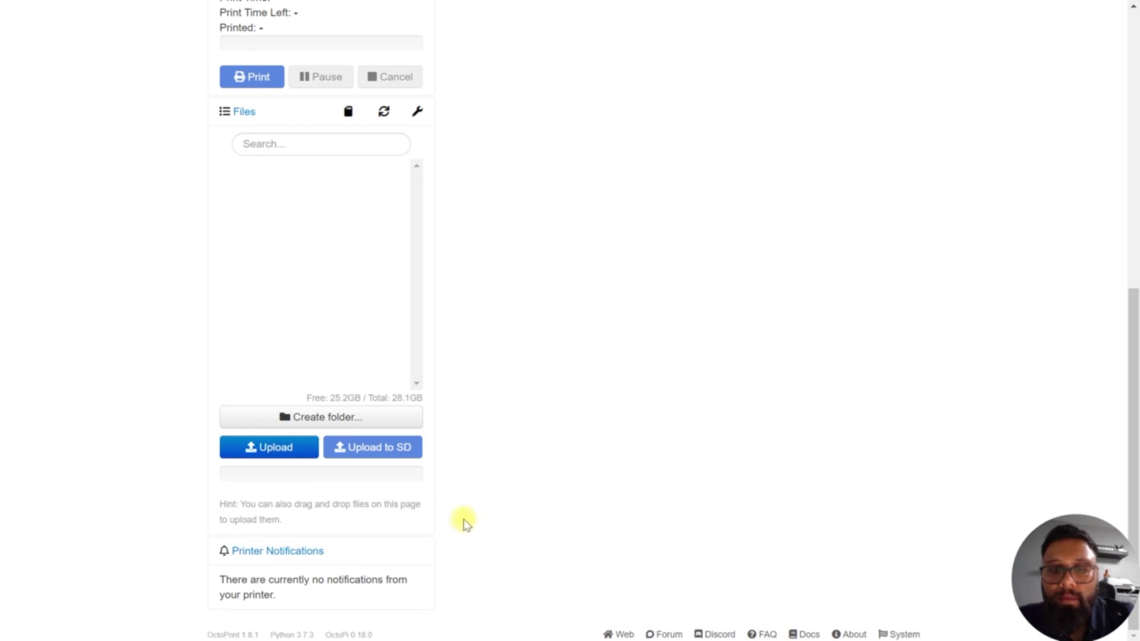
{"action": "scroll", "coordinate": [633, 433], "scroll_direction": "up", "scroll_amount": 8}
{"action": "scroll", "coordinate": [636, 432], "scroll_direction": "up", "scroll_amount": 1}
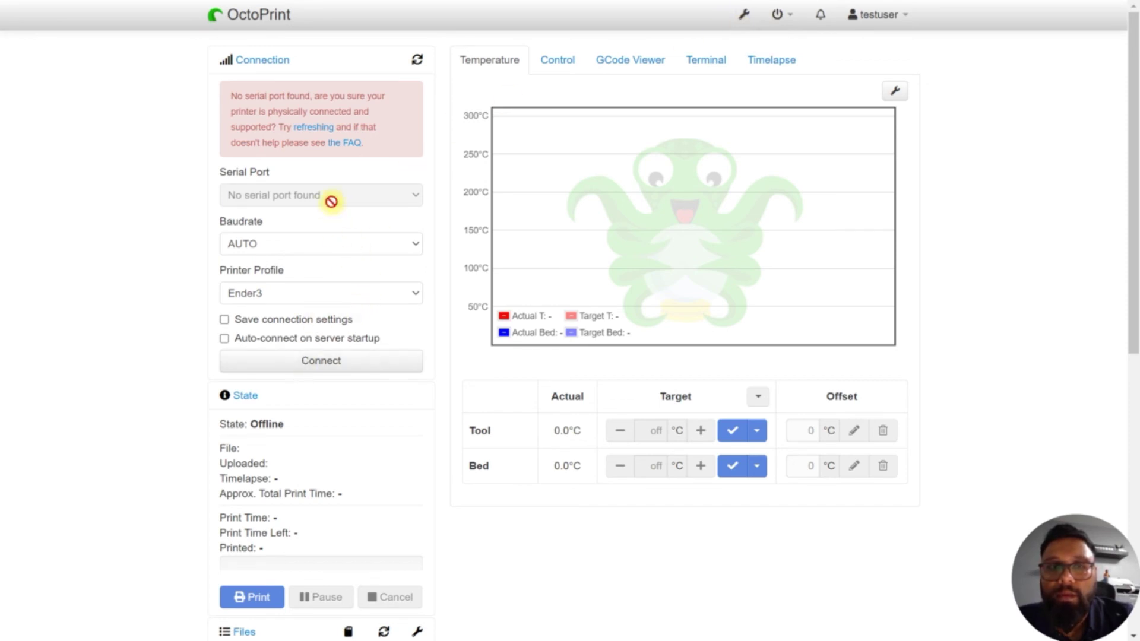
Step: View the Plugin Manager's installed plugins and 'Get More' catalogue in Settings, then return to the dashboard
{"action": "left_click", "coordinate": [747, 18]}
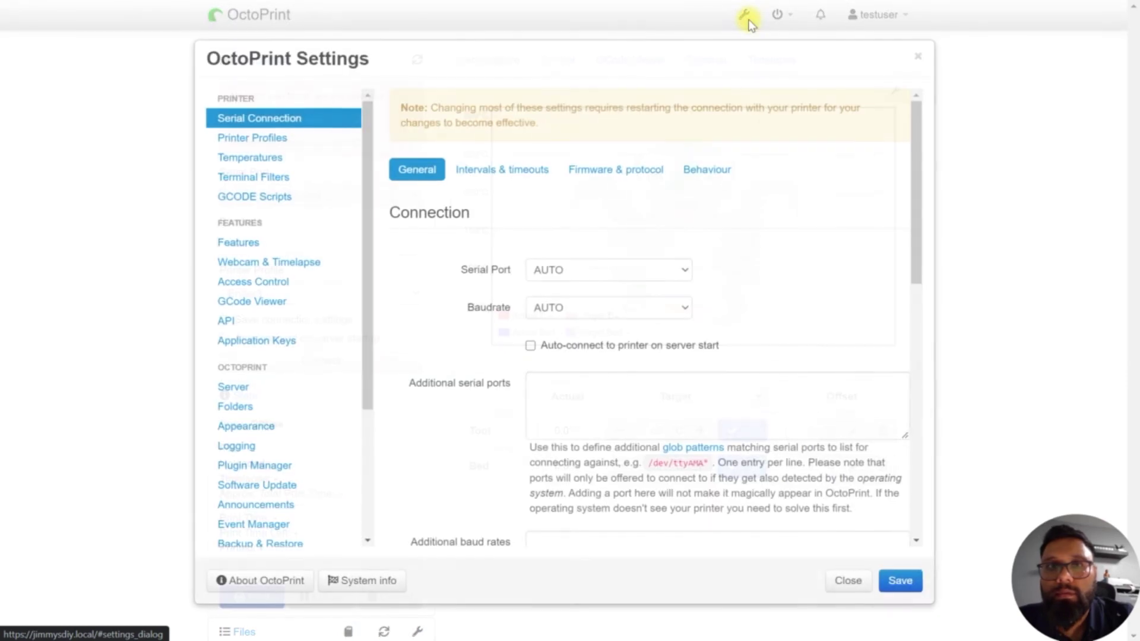
{"action": "left_click", "coordinate": [273, 466]}
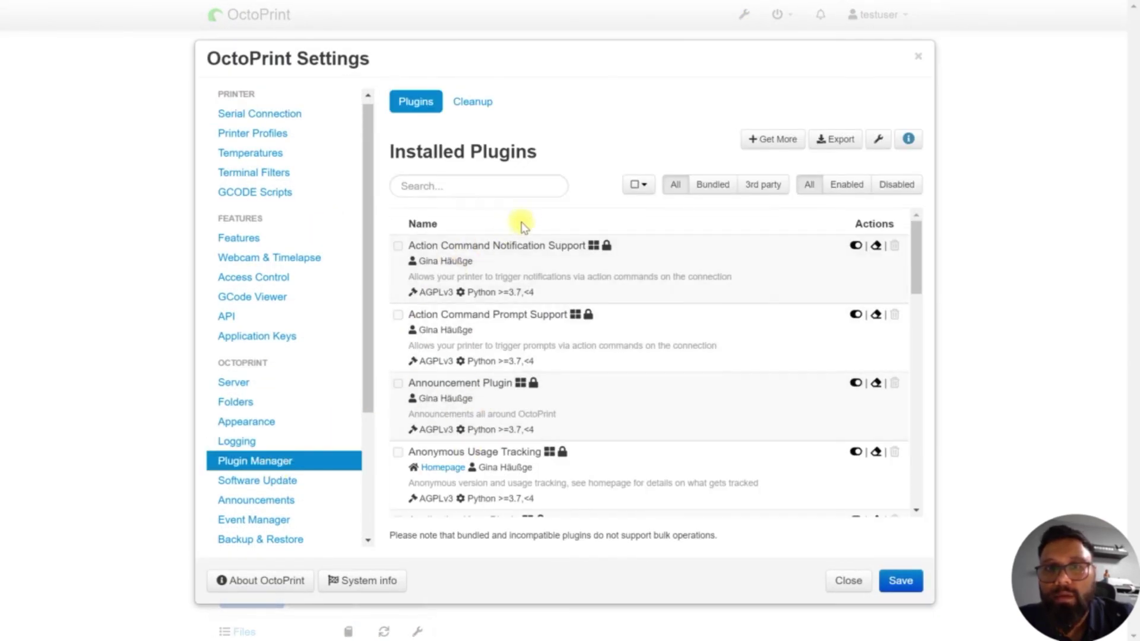
{"action": "left_click", "coordinate": [773, 136]}
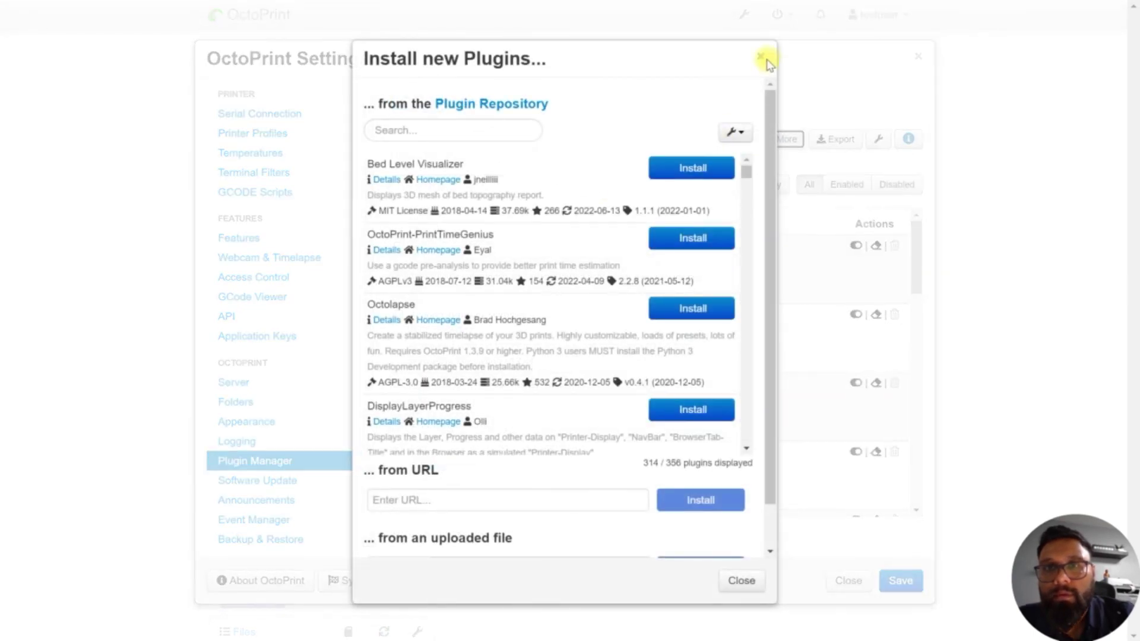
{"action": "left_click", "coordinate": [761, 59]}
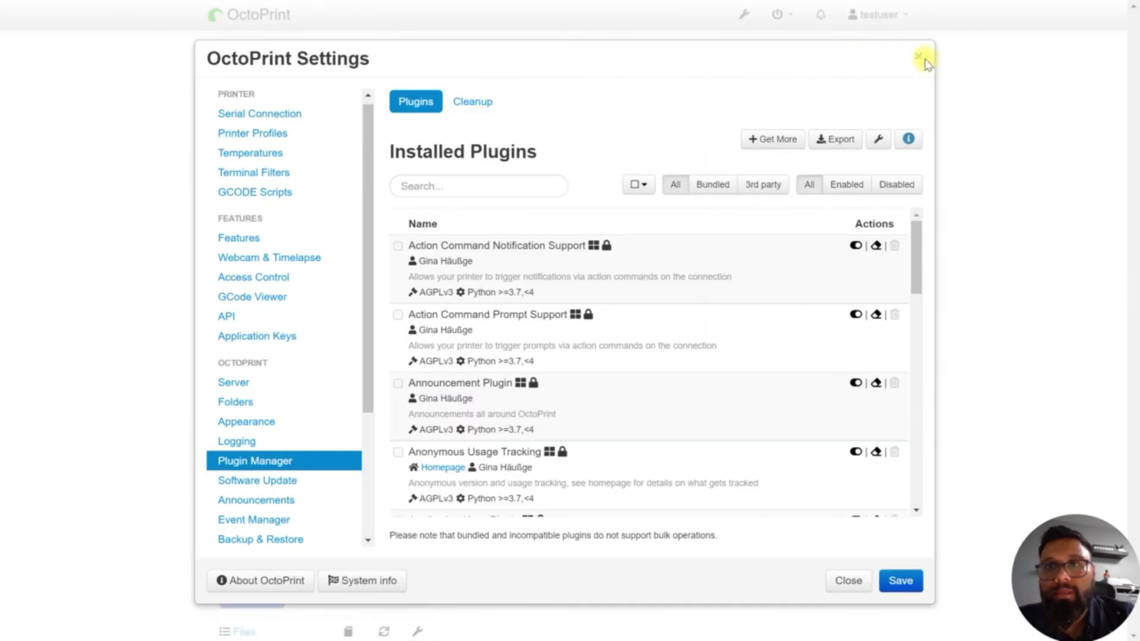
{"action": "left_click", "coordinate": [919, 57]}
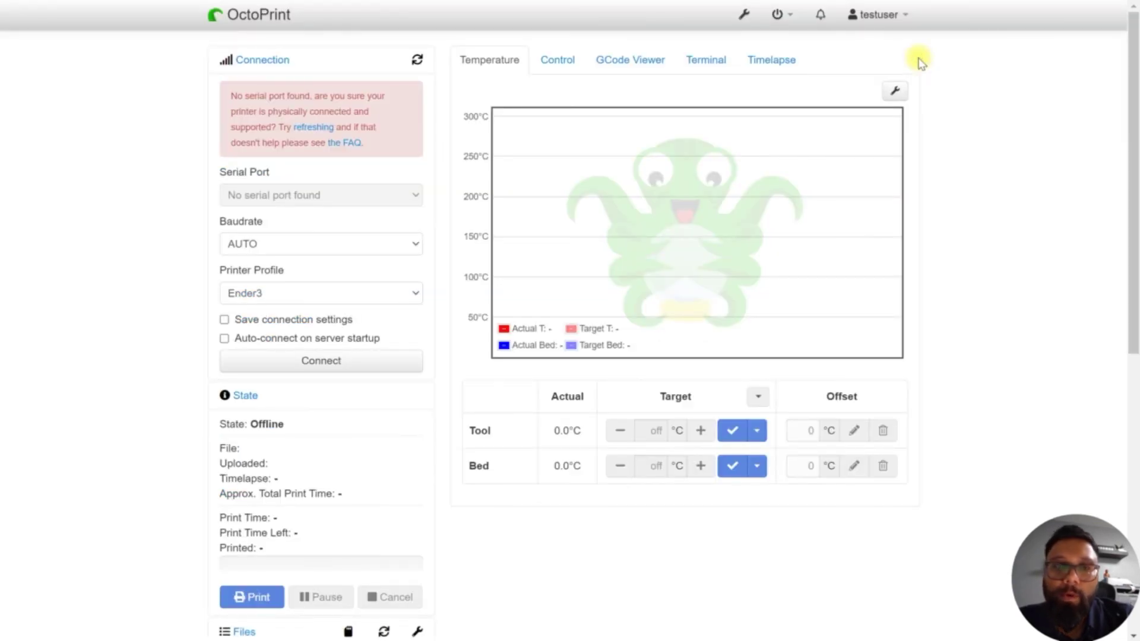